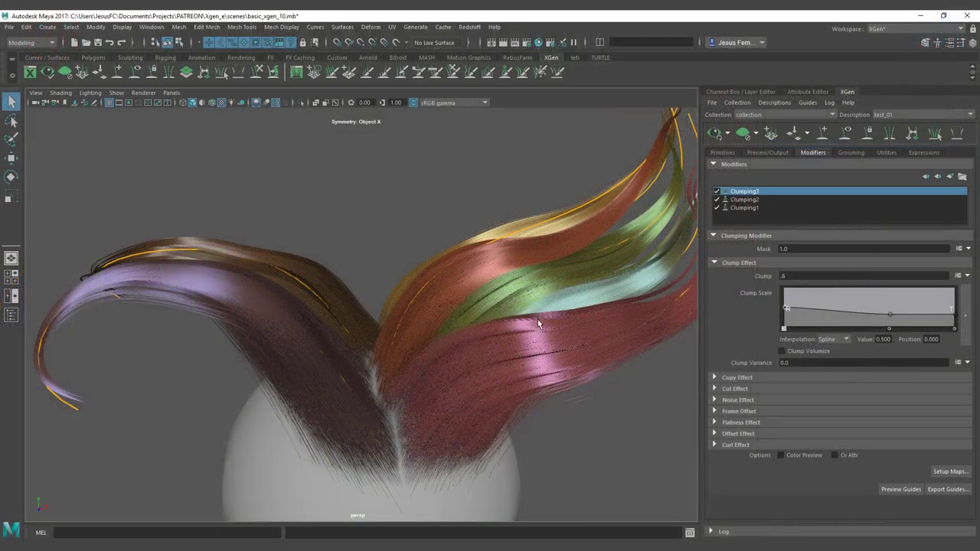
Compare the hair with the Clumping modifiers switched off, then re-enable Clumping2 and Clumping3 one at a time.
{"action": "left_click_drag", "start_coordinate": [540, 322], "coordinate": [628, 274], "text": "alt"}
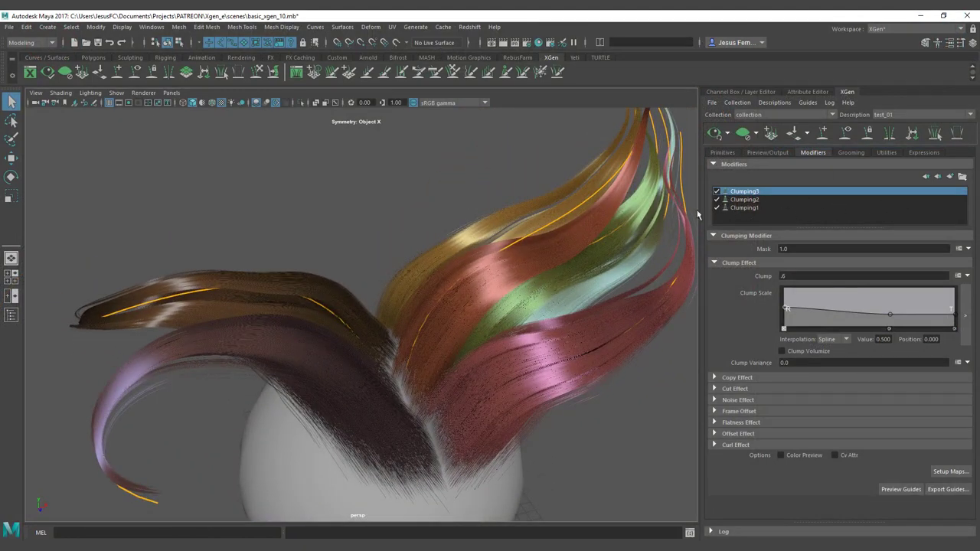
{"action": "left_click_drag", "start_coordinate": [651, 257], "coordinate": [738, 254], "text": "alt"}
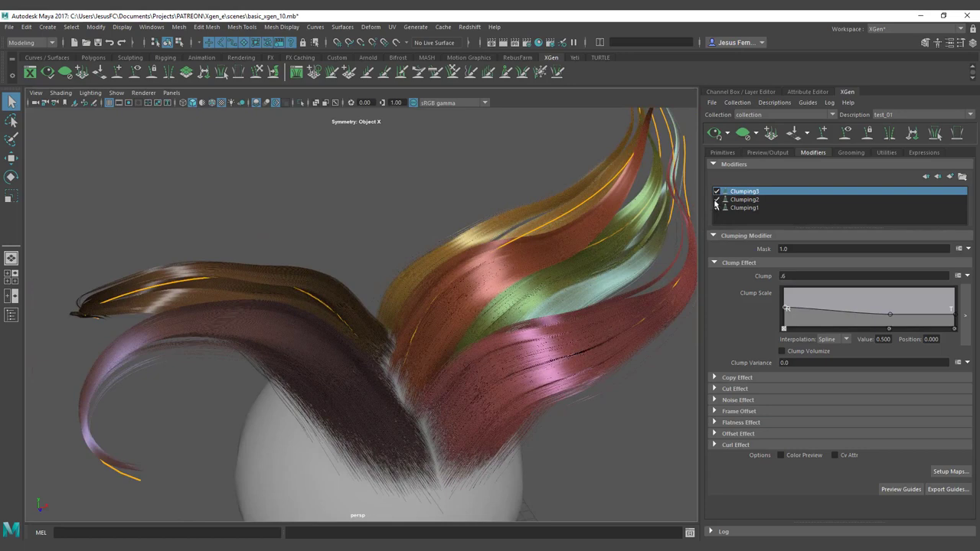
{"action": "left_click", "coordinate": [716, 191]}
{"action": "left_click", "coordinate": [715, 199]}
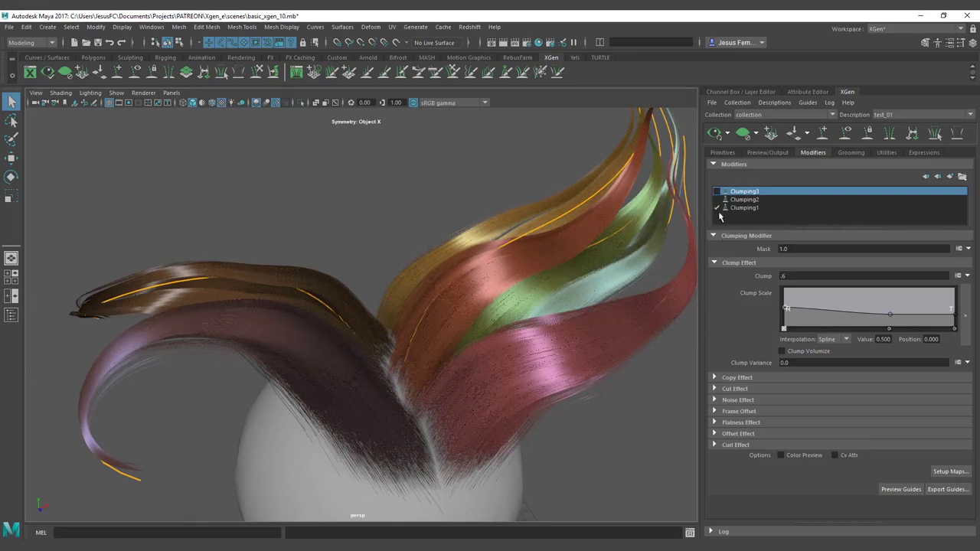
{"action": "left_click", "coordinate": [716, 208]}
{"action": "left_click", "coordinate": [717, 208]}
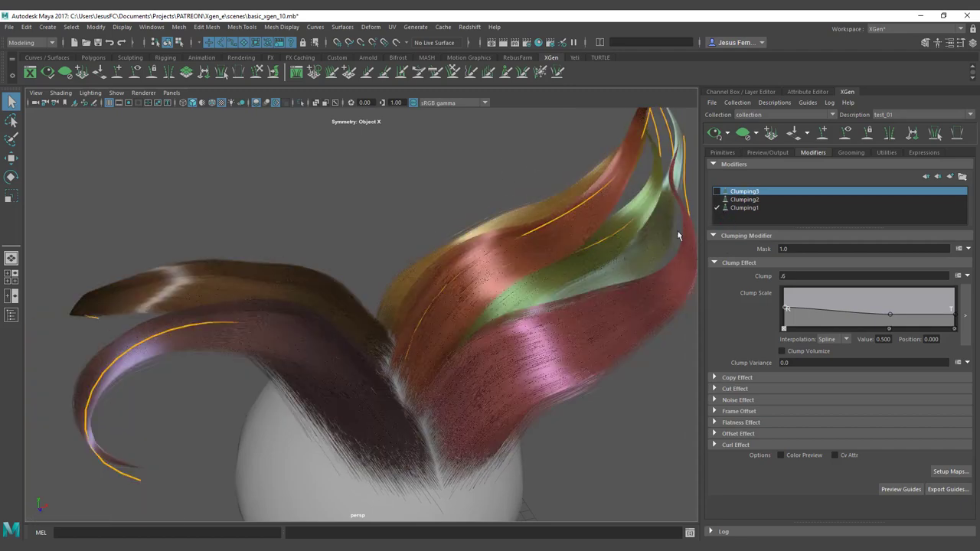
{"action": "left_click", "coordinate": [716, 199]}
{"action": "left_click_drag", "start_coordinate": [592, 252], "coordinate": [581, 197], "text": "alt"}
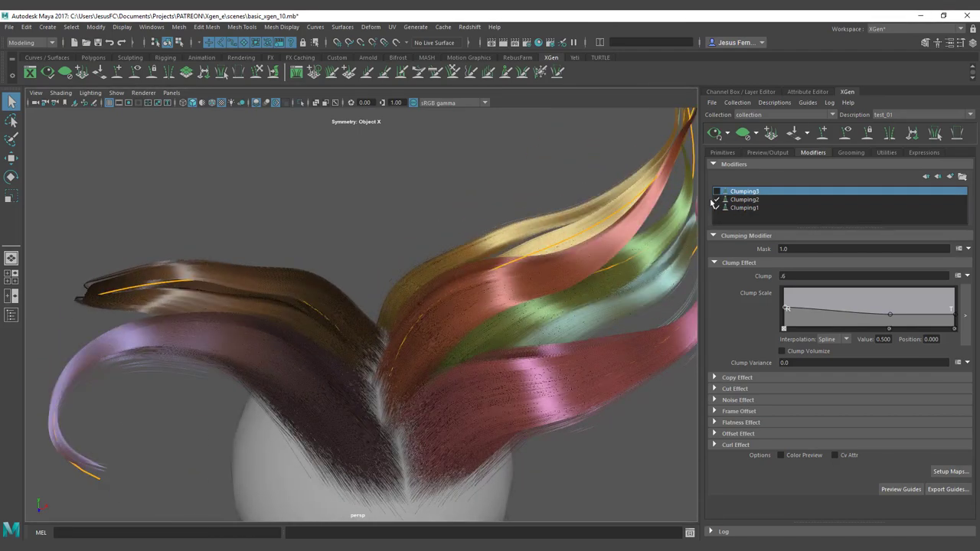
{"action": "left_click", "coordinate": [717, 192]}
{"action": "left_click_drag", "start_coordinate": [516, 369], "coordinate": [543, 358], "text": "alt"}
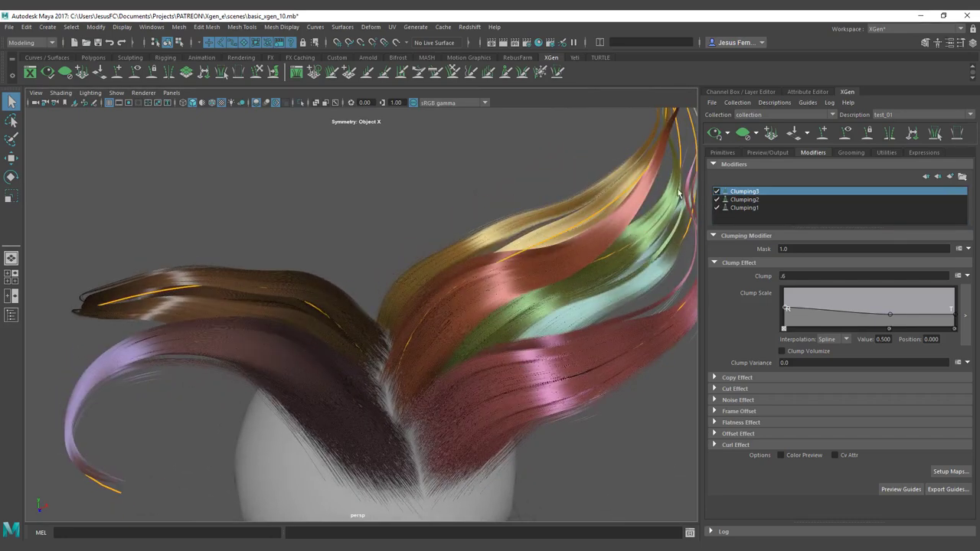
Add a Noise modifier on top of the three clumping modifiers in the test_01 description.
{"action": "left_click", "coordinate": [951, 177]}
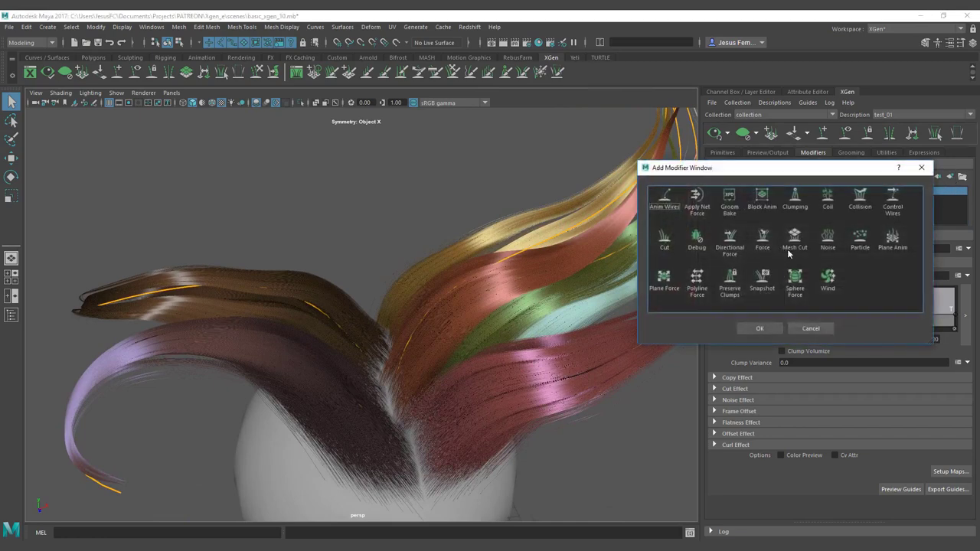
{"action": "left_click", "coordinate": [828, 244]}
{"action": "left_click", "coordinate": [760, 330]}
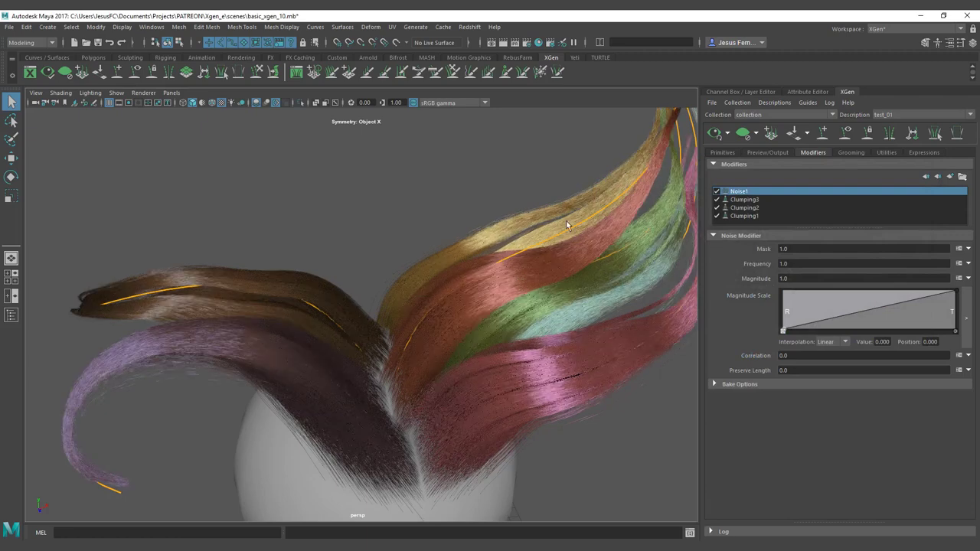
Examine the noise effect on the hair strands up close and from several angles.
{"action": "right_click_drag", "start_coordinate": [291, 280], "coordinate": [490, 211], "text": "alt"}
{"action": "left_click_drag", "start_coordinate": [490, 210], "coordinate": [391, 260], "text": "alt"}
{"action": "right_click_drag", "start_coordinate": [391, 260], "coordinate": [414, 332], "text": "alt"}
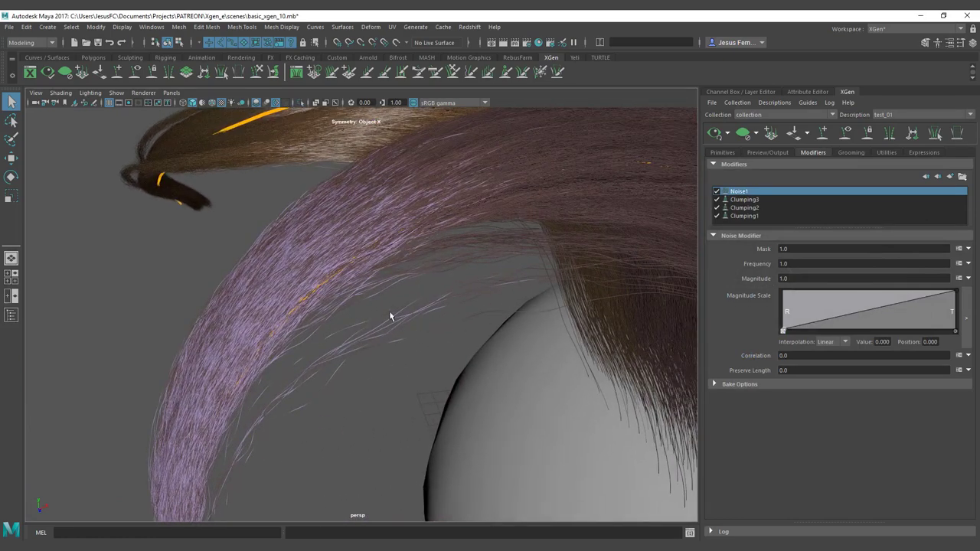
{"action": "right_click_drag", "start_coordinate": [525, 190], "coordinate": [431, 214], "text": "alt"}
{"action": "left_click_drag", "start_coordinate": [431, 214], "coordinate": [291, 271], "text": "alt"}
{"action": "left_click_drag", "start_coordinate": [420, 296], "coordinate": [405, 242], "text": "alt"}
{"action": "right_click_drag", "start_coordinate": [406, 242], "coordinate": [444, 287], "text": "alt"}
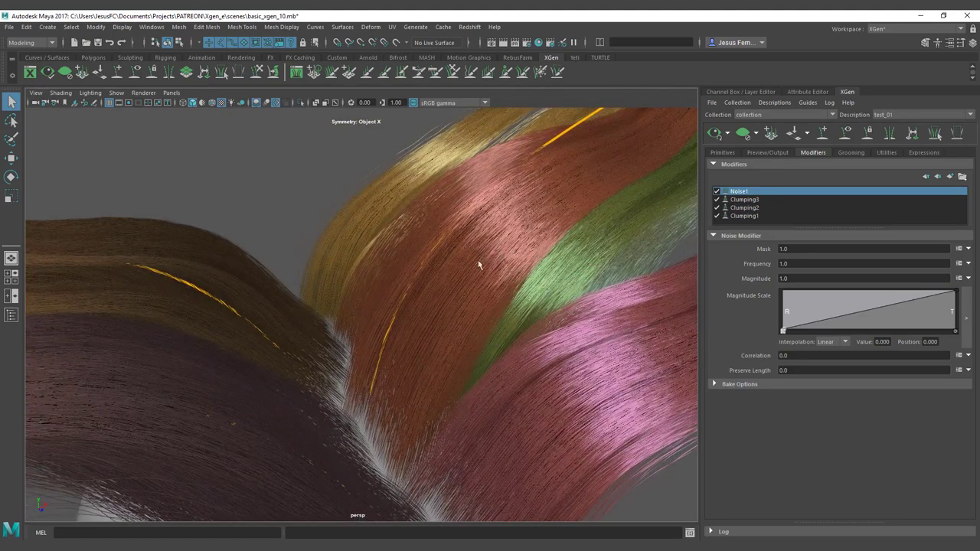
{"action": "left_click_drag", "start_coordinate": [589, 192], "coordinate": [413, 260], "text": "alt"}
{"action": "left_click_drag", "start_coordinate": [551, 223], "coordinate": [465, 262], "text": "alt"}
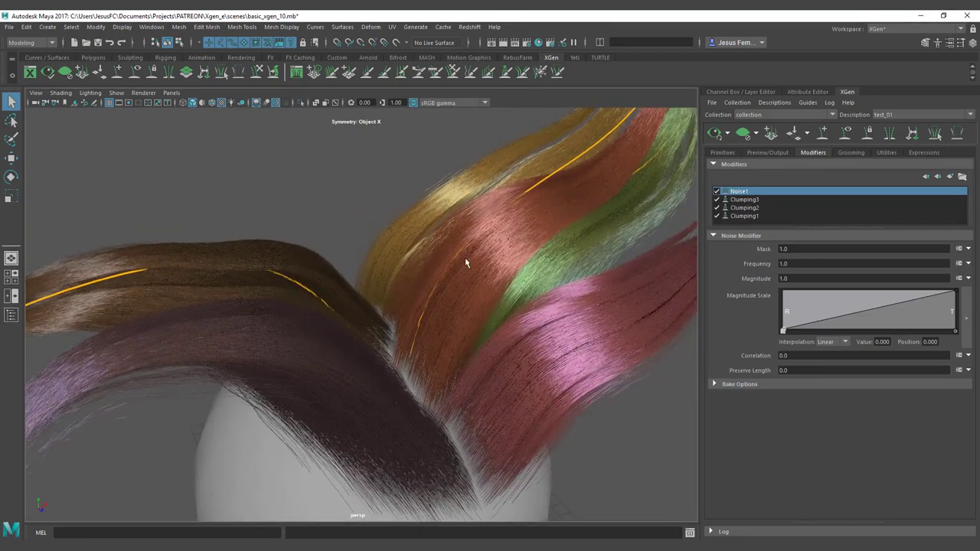
{"action": "mouse_move", "coordinate": [515, 243]}
{"action": "left_mouse_down", "text": "alt"}
{"action": "mouse_move", "coordinate": [534, 243]}
{"action": "mouse_move", "coordinate": [522, 212]}
{"action": "mouse_move", "coordinate": [509, 228]}
{"action": "left_mouse_up", "text": "alt"}
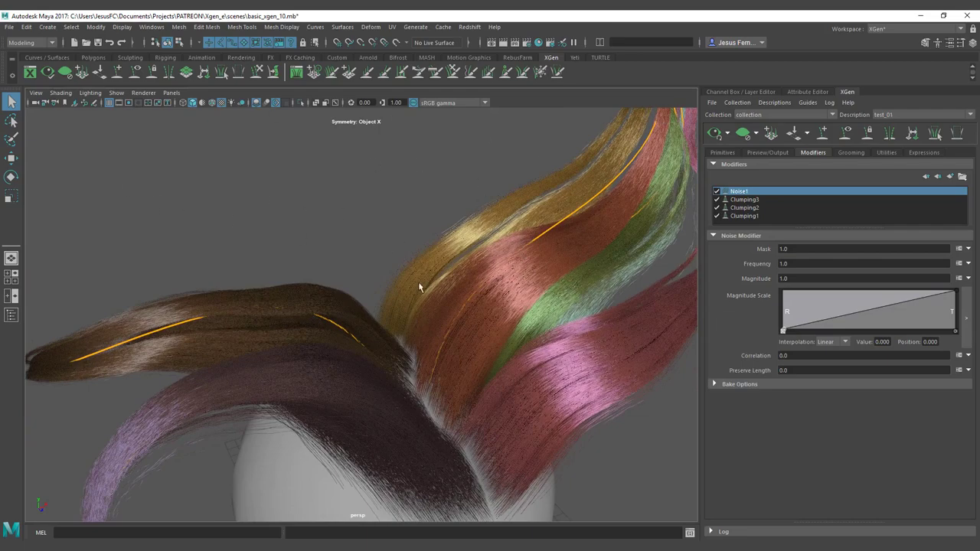
{"action": "left_click_drag", "start_coordinate": [519, 263], "coordinate": [508, 306], "text": "alt"}
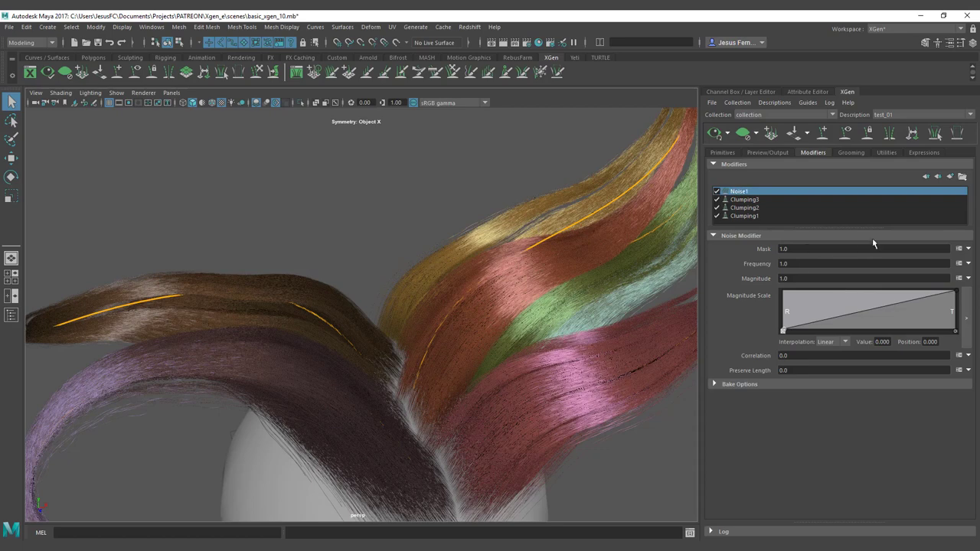
{"action": "left_click_drag", "start_coordinate": [483, 250], "coordinate": [425, 203], "text": "alt"}
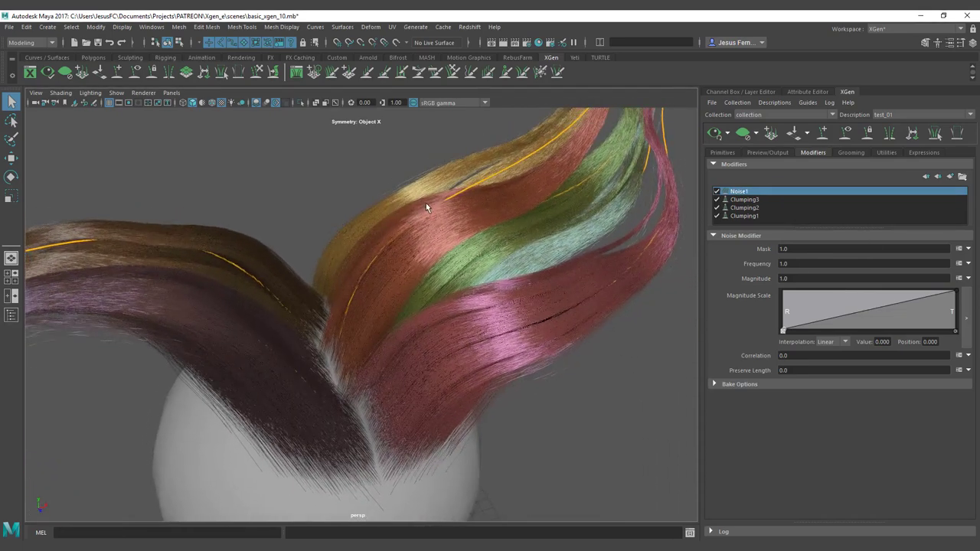
Check the expression editor and map options available for the noise Mask, leaving the mask value as it is.
{"action": "left_click", "coordinate": [958, 249]}
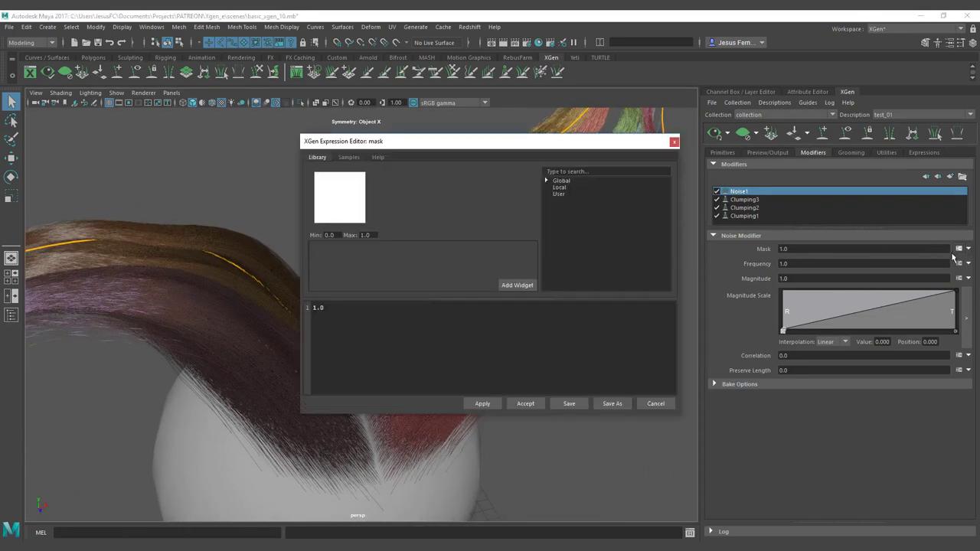
{"action": "left_click", "coordinate": [655, 403]}
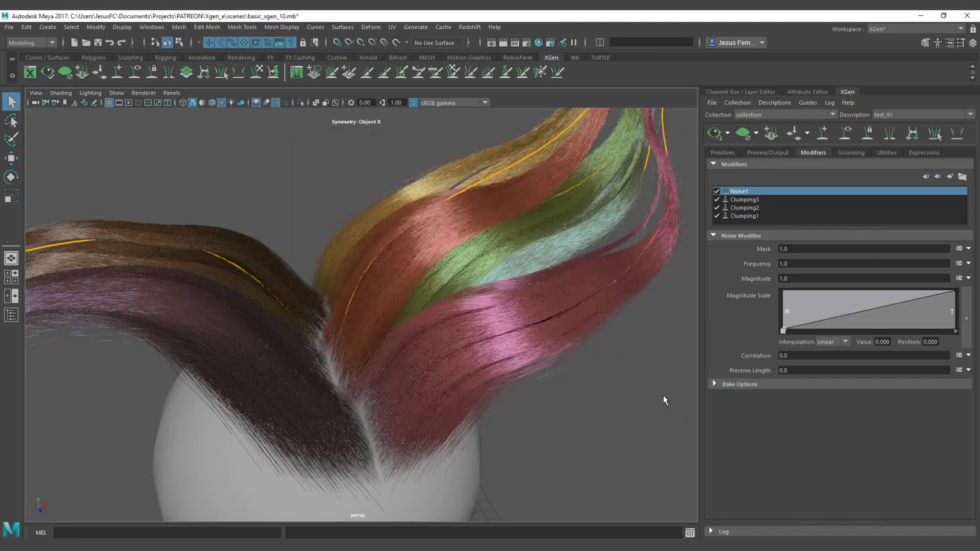
{"action": "left_click", "coordinate": [967, 248]}
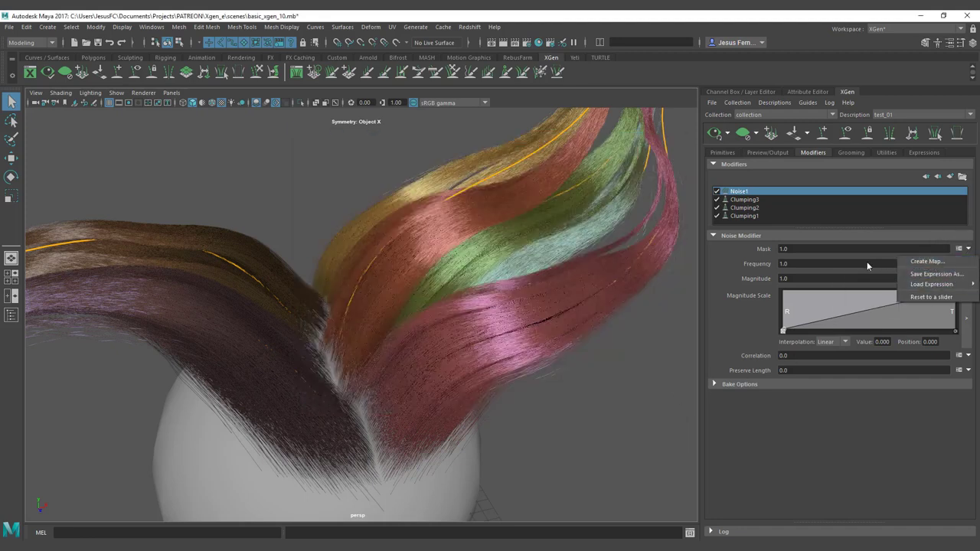
Illustrate noise frequency with three red wavy lines in a screenshot annotation beside the curled purple strand, then discard the annotation.
{"action": "left_click", "coordinate": [834, 263]}
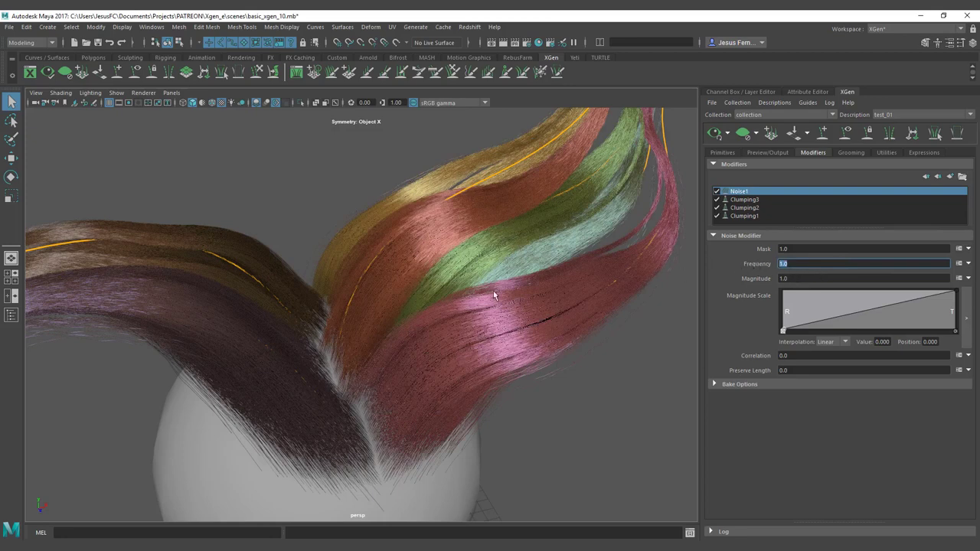
{"action": "left_click_drag", "start_coordinate": [356, 259], "coordinate": [278, 304], "text": "alt"}
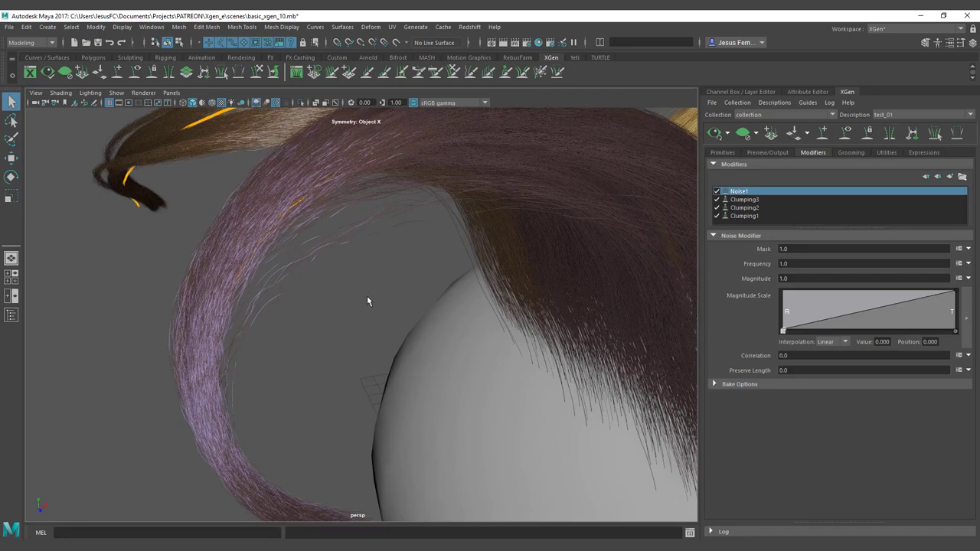
{"action": "key", "text": "Print"}
{"action": "mouse_move", "coordinate": [82, 199]}
{"action": "left_mouse_down"}
{"action": "mouse_move", "coordinate": [564, 324]}
{"action": "mouse_move", "coordinate": [601, 361]}
{"action": "left_mouse_up"}
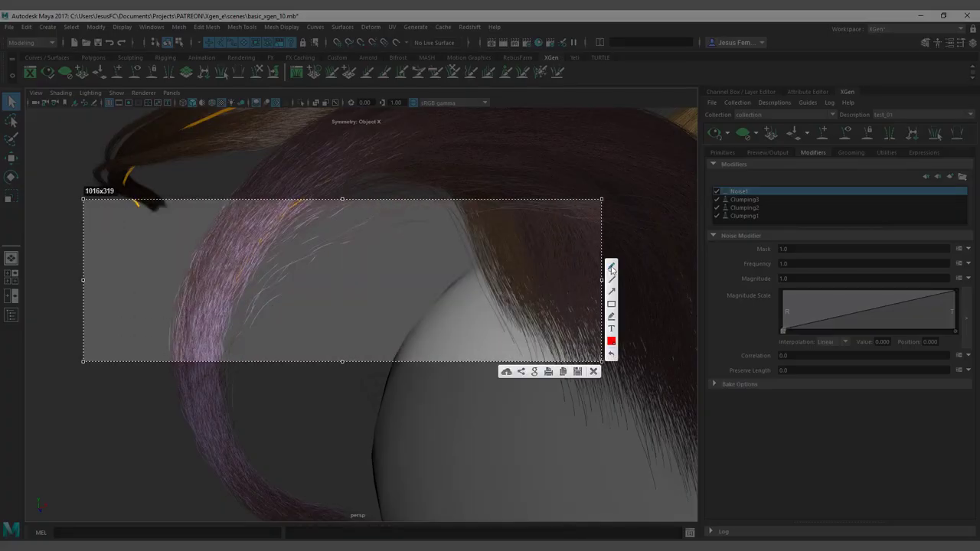
{"action": "left_click_drag", "start_coordinate": [264, 327], "coordinate": [343, 259]}
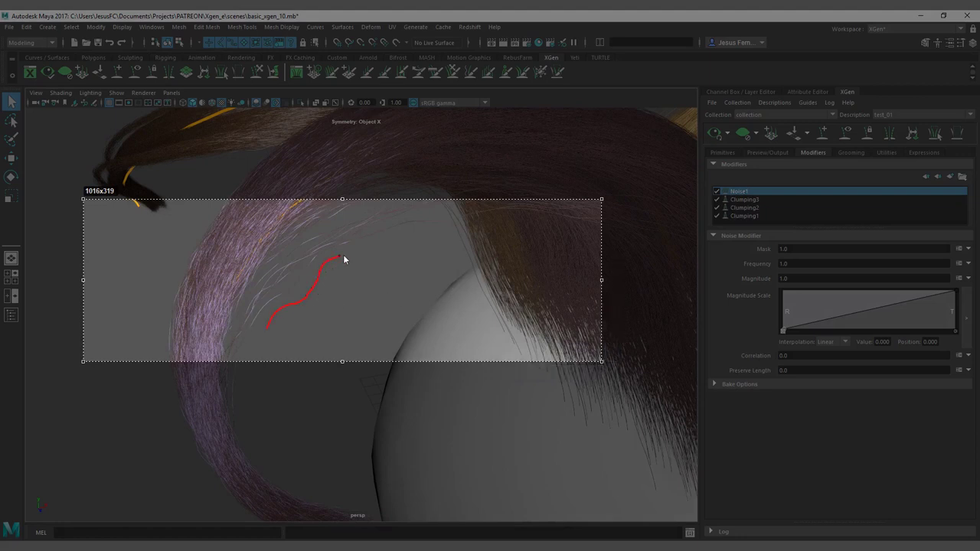
{"action": "left_click_drag", "start_coordinate": [417, 231], "coordinate": [439, 226]}
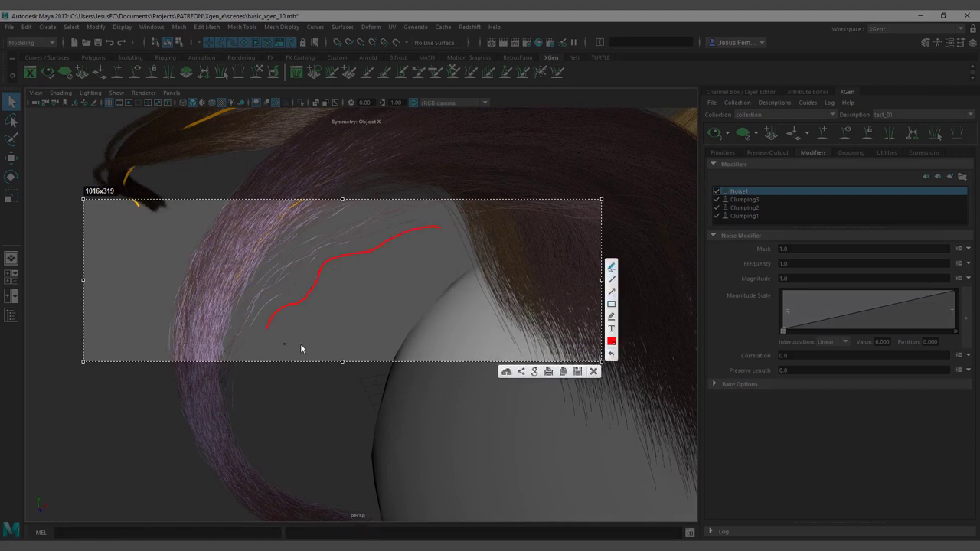
{"action": "left_click_drag", "start_coordinate": [280, 337], "coordinate": [328, 316]}
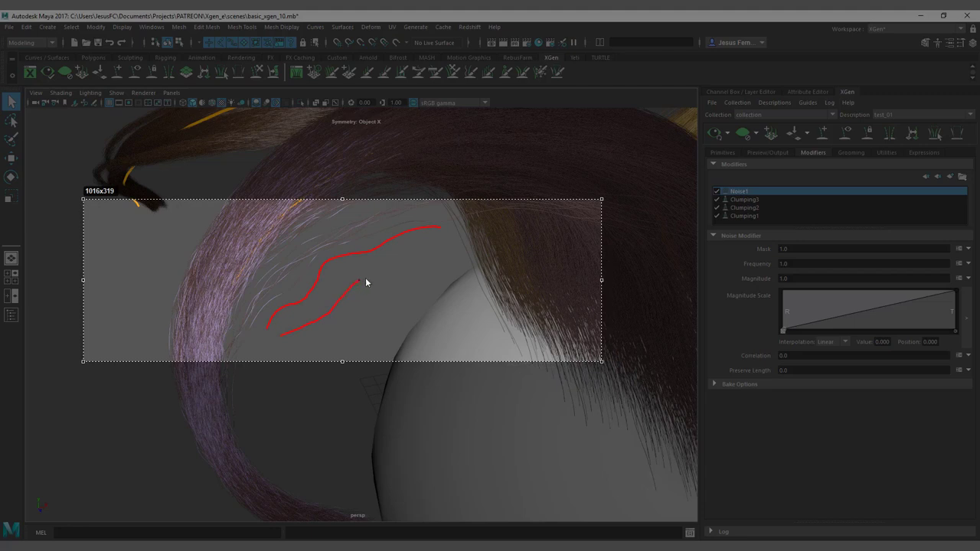
{"action": "left_click_drag", "start_coordinate": [443, 260], "coordinate": [476, 244]}
{"action": "mouse_move", "coordinate": [322, 343]}
{"action": "left_mouse_down"}
{"action": "mouse_move", "coordinate": [495, 268]}
{"action": "mouse_move", "coordinate": [599, 237]}
{"action": "left_mouse_up"}
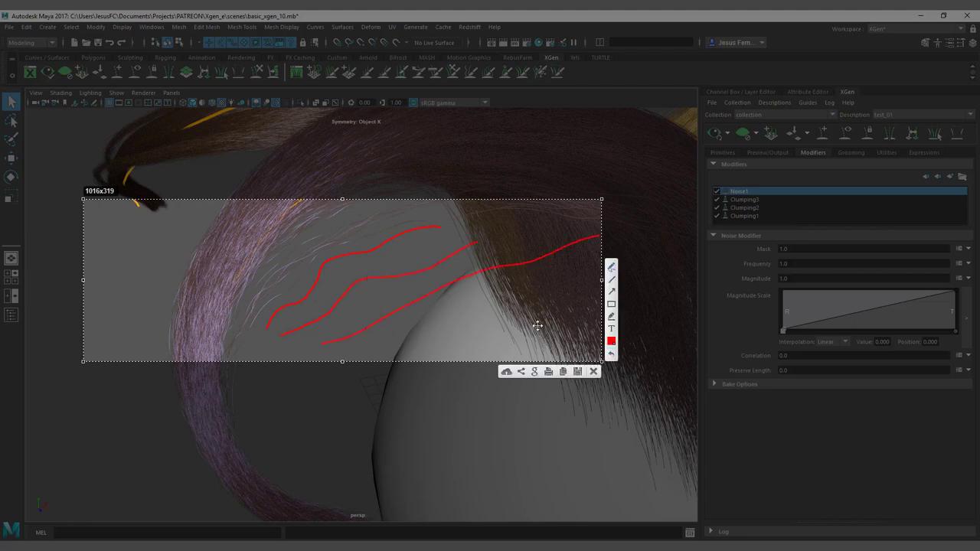
{"action": "key", "text": "Escape"}
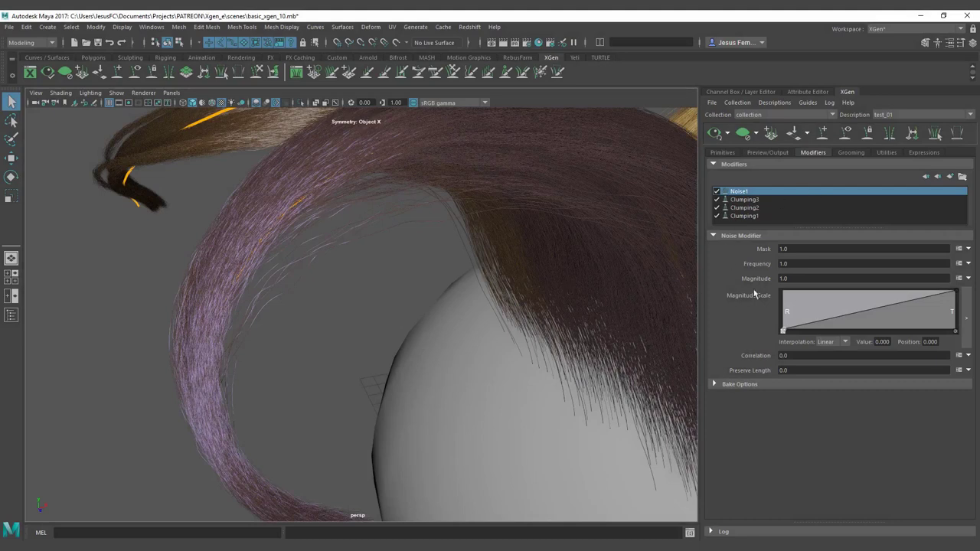
Illustrate noise magnitude with one shallow and one strongly curved red line in a screenshot annotation, then discard it.
{"action": "left_click", "coordinate": [818, 278]}
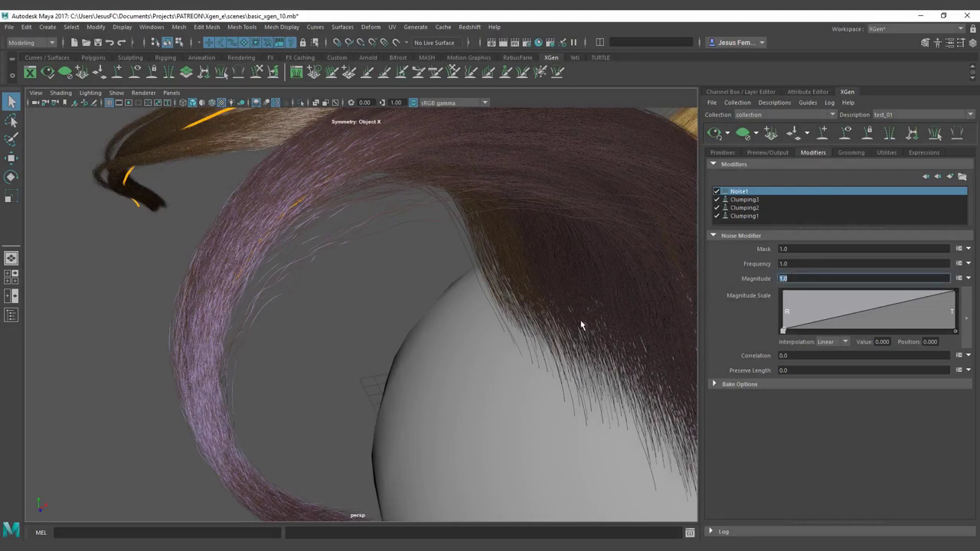
{"action": "key", "text": "Print"}
{"action": "left_click_drag", "start_coordinate": [179, 177], "coordinate": [628, 370]}
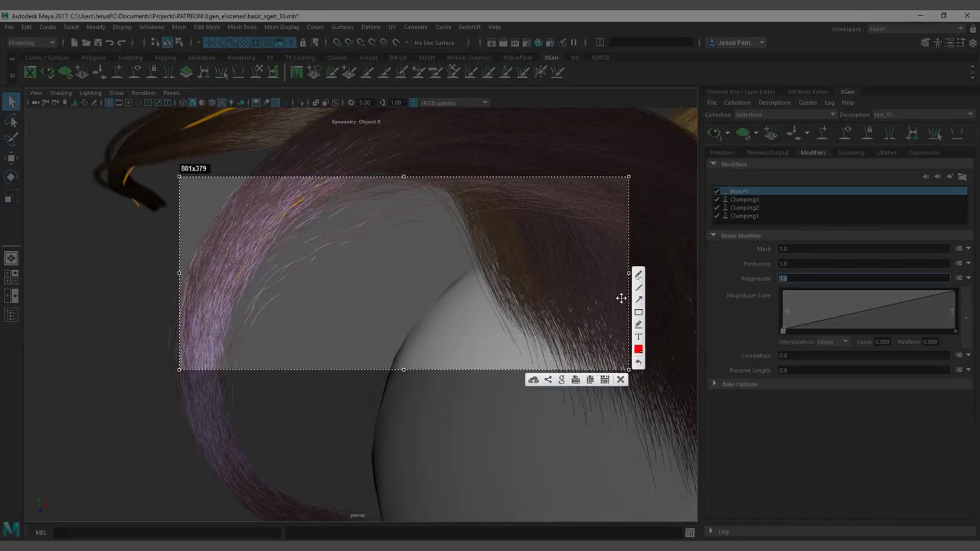
{"action": "left_click_drag", "start_coordinate": [262, 322], "coordinate": [298, 301]}
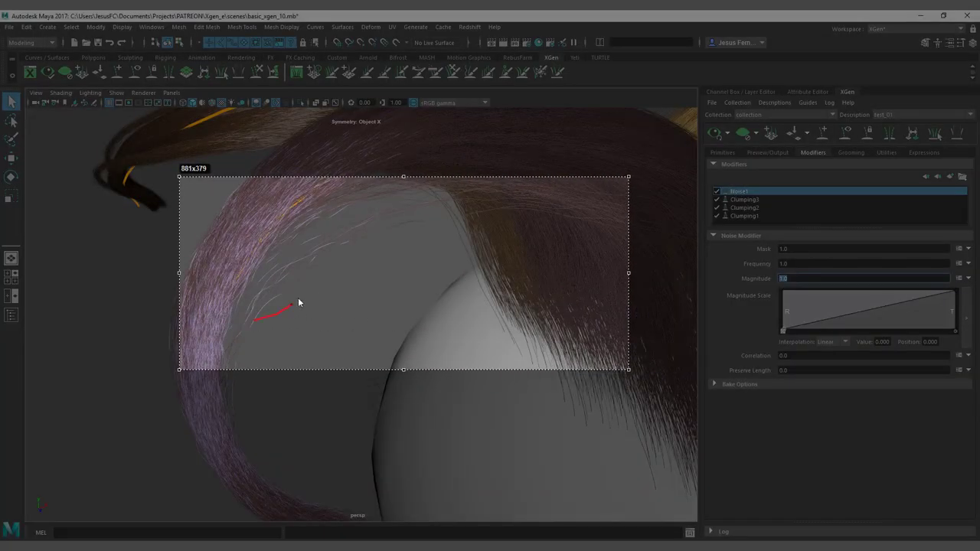
{"action": "left_click_drag", "start_coordinate": [428, 249], "coordinate": [438, 245]}
{"action": "left_click_drag", "start_coordinate": [320, 350], "coordinate": [356, 331]}
{"action": "left_click_drag", "start_coordinate": [450, 326], "coordinate": [558, 258]}
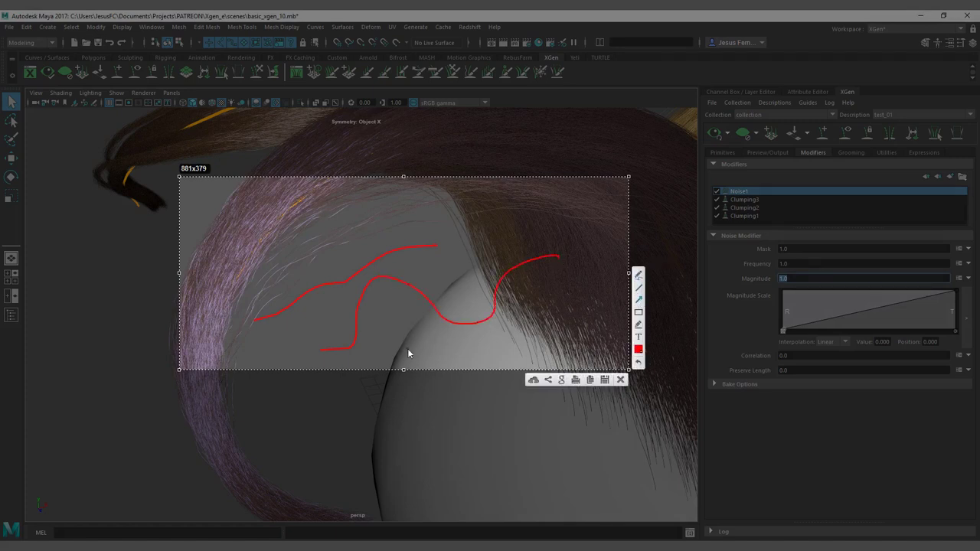
{"action": "left_click_drag", "start_coordinate": [446, 247], "coordinate": [463, 302]}
{"action": "key", "text": "Escape"}
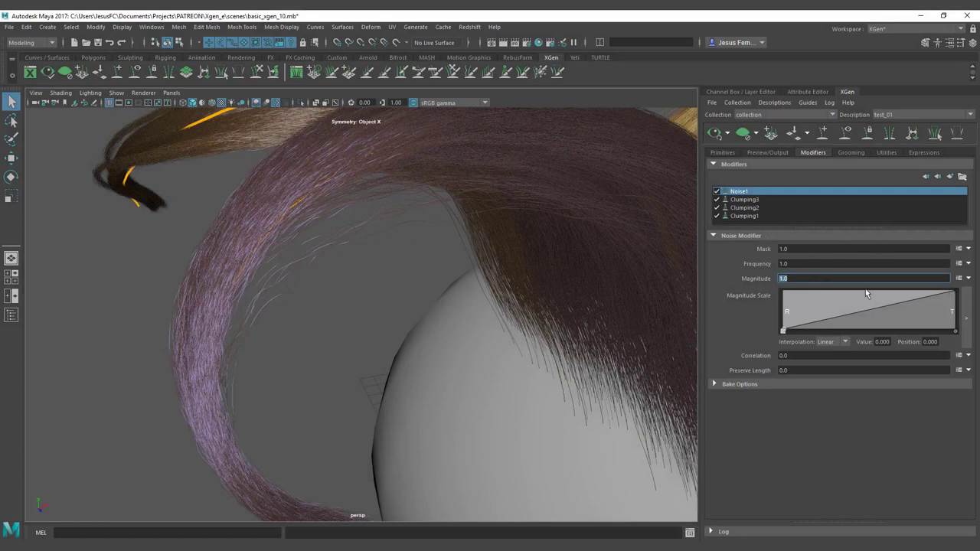
Set the noise Magnitude to 2 and view its effect on the curled strands.
{"action": "type", "text": "2"}
{"action": "key", "text": "Return"}
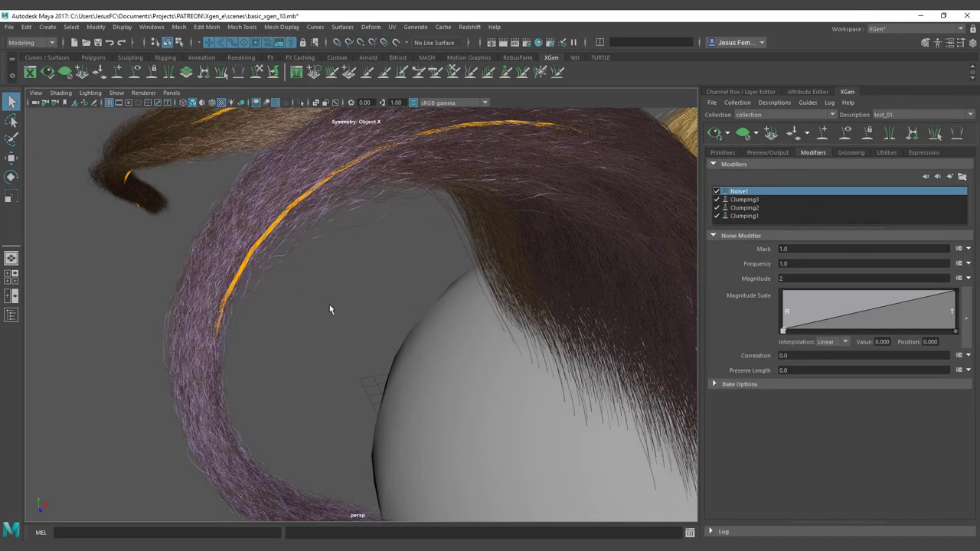
{"action": "left_click_drag", "start_coordinate": [316, 216], "coordinate": [389, 271], "text": "alt"}
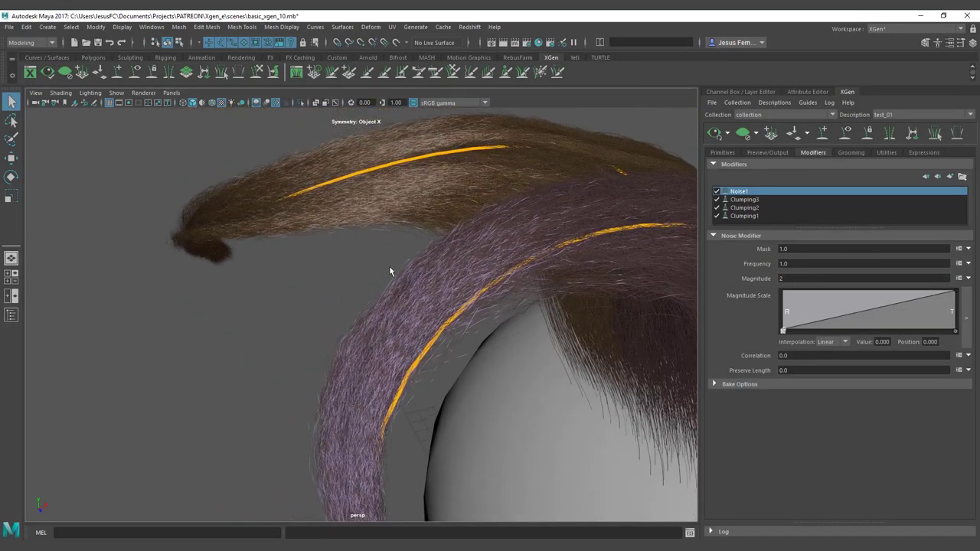
Set the noise Magnitude to 10 and inspect the brown and purple strands from different angles.
{"action": "left_click", "coordinate": [809, 278]}
{"action": "key", "text": "Return"}
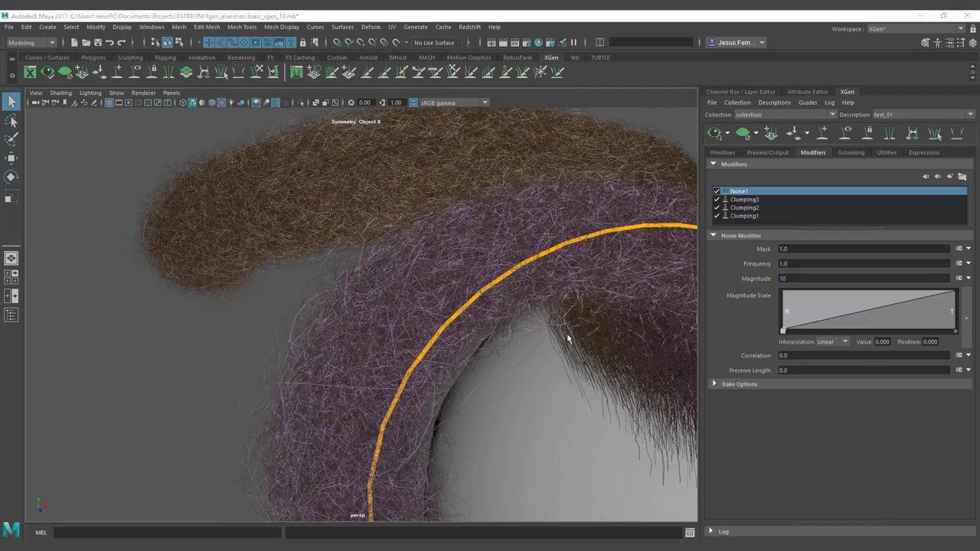
{"action": "scroll", "coordinate": [531, 323], "scroll_direction": "up", "scroll_amount": 10}
{"action": "right_click_drag", "start_coordinate": [536, 247], "coordinate": [361, 308], "text": "alt"}
{"action": "left_click_drag", "start_coordinate": [361, 309], "coordinate": [567, 297], "text": "alt"}
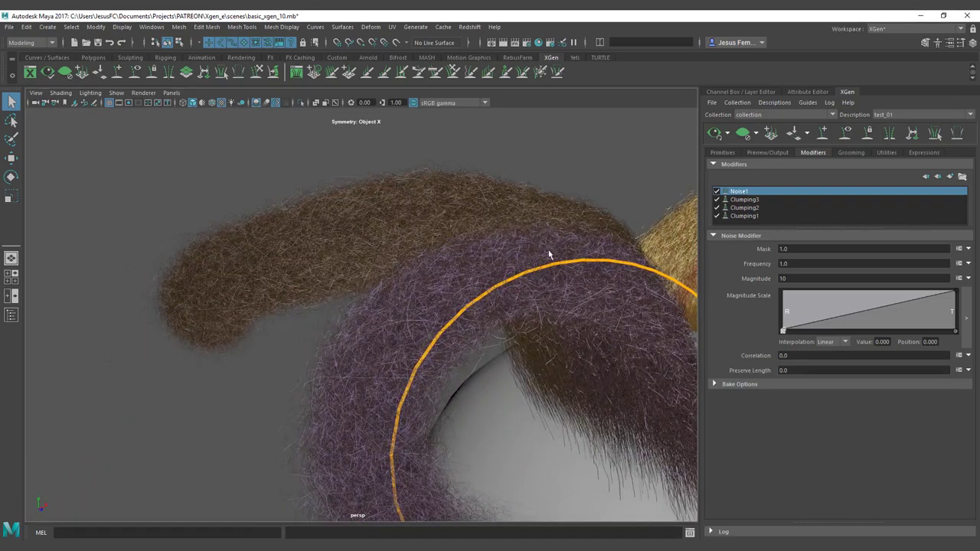
{"action": "left_click_drag", "start_coordinate": [512, 314], "coordinate": [546, 336], "text": "alt"}
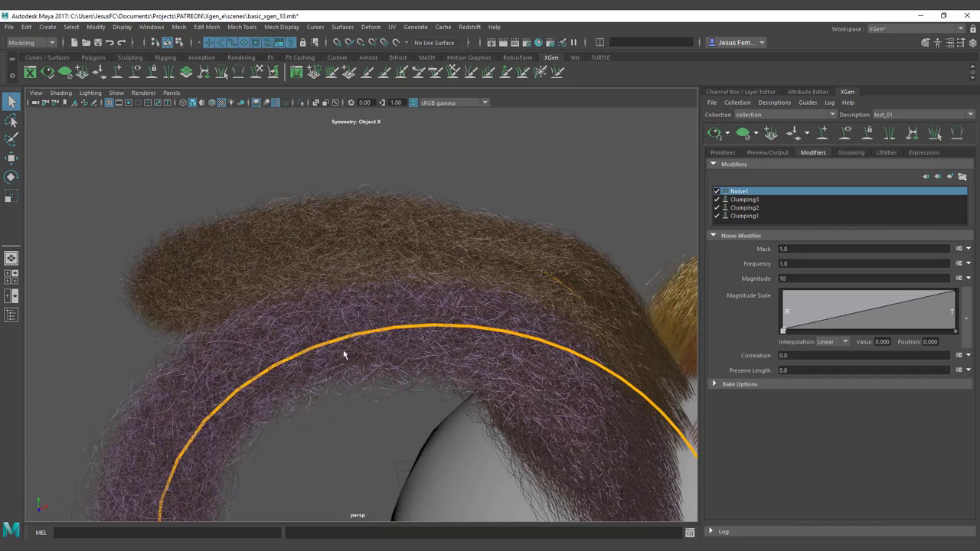
Set the noise Magnitude to 5 and view its effect on the brown and purple strands.
{"action": "left_click_drag", "start_coordinate": [494, 365], "coordinate": [517, 344], "text": "alt"}
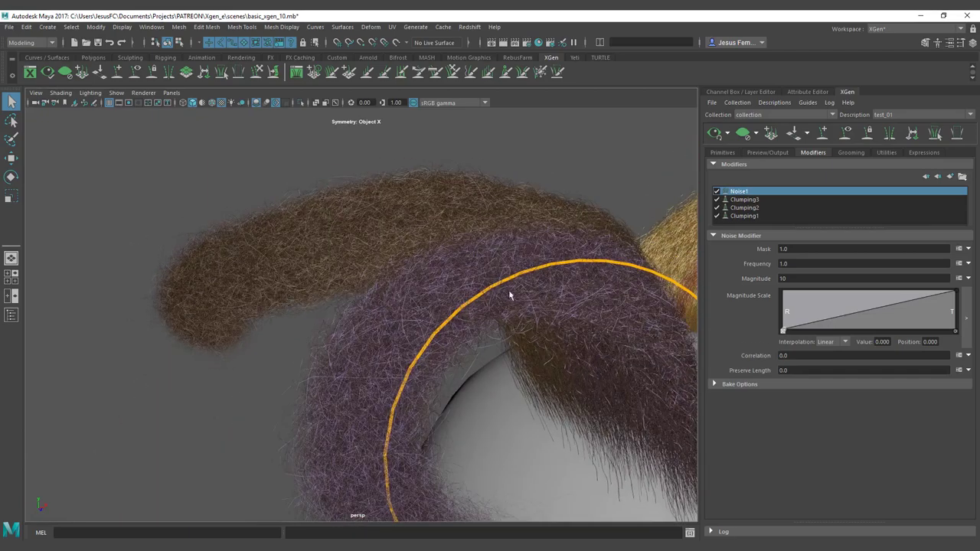
{"action": "double_click", "coordinate": [806, 279]}
{"action": "type", "text": "5"}
{"action": "key", "text": "Return"}
{"action": "left_click_drag", "start_coordinate": [422, 313], "coordinate": [490, 321], "text": "alt"}
Set the noise Frequency to 0.1 with Magnitude 5 and inspect the curled strands.
{"action": "double_click", "coordinate": [784, 263]}
{"action": "type", "text": "1"}
{"action": "key", "text": "Return"}
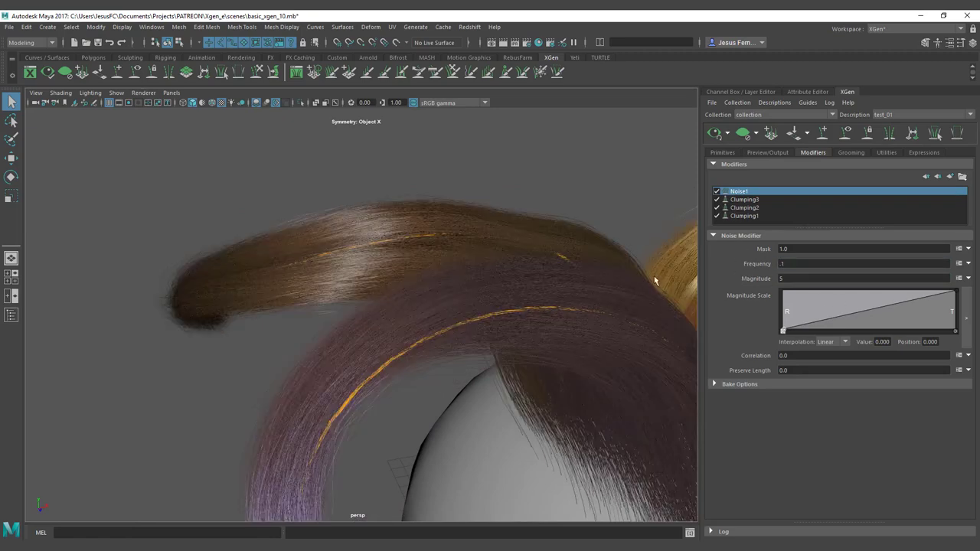
{"action": "left_click_drag", "start_coordinate": [672, 300], "coordinate": [504, 285], "text": "alt"}
{"action": "type", "text": "5"}
{"action": "key", "text": "Return"}
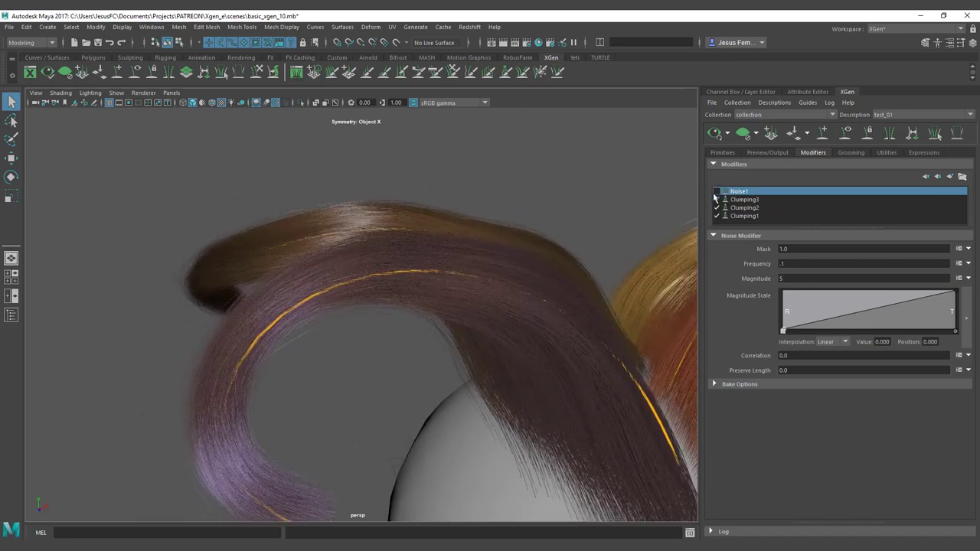
Toggle the Noise1 modifier off and back on to compare the strands with and without noise.
{"action": "left_click", "coordinate": [716, 191]}
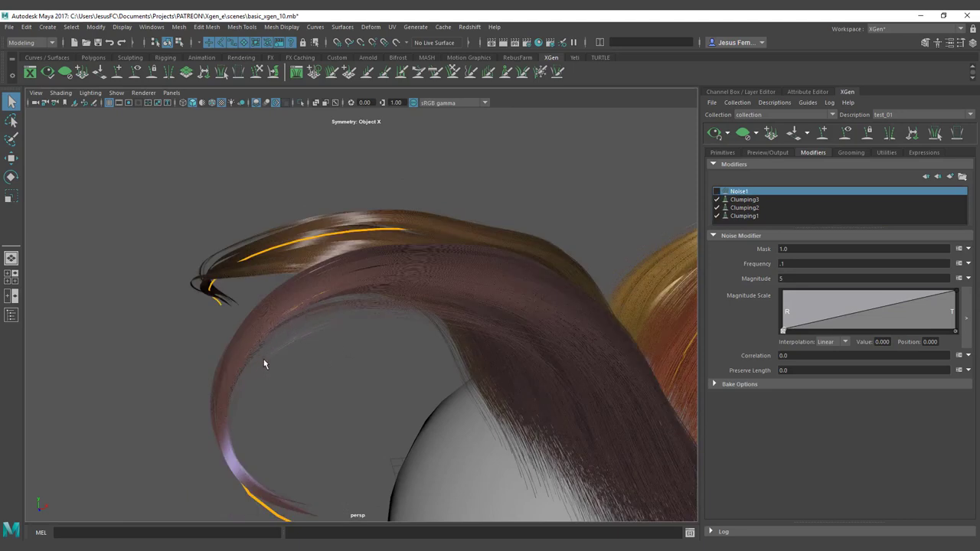
{"action": "left_click", "coordinate": [717, 191]}
{"action": "left_click_drag", "start_coordinate": [311, 342], "coordinate": [329, 199], "text": "alt"}
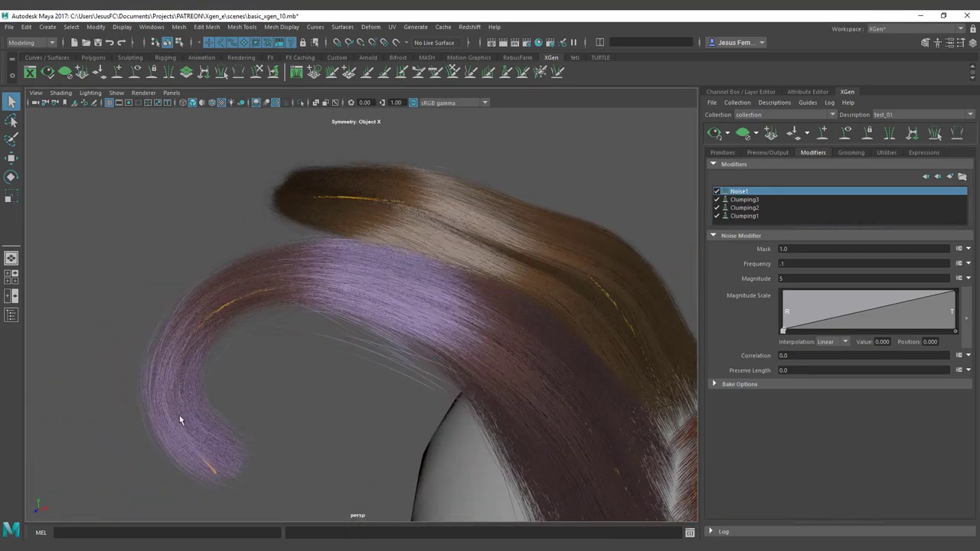
{"action": "left_click_drag", "start_coordinate": [415, 372], "coordinate": [516, 285], "text": "alt"}
{"action": "left_click_drag", "start_coordinate": [536, 245], "coordinate": [735, 274], "text": "alt"}
Set the noise Magnitude to 10 while keeping the low frequency, and view the strands.
{"action": "left_click", "coordinate": [792, 277]}
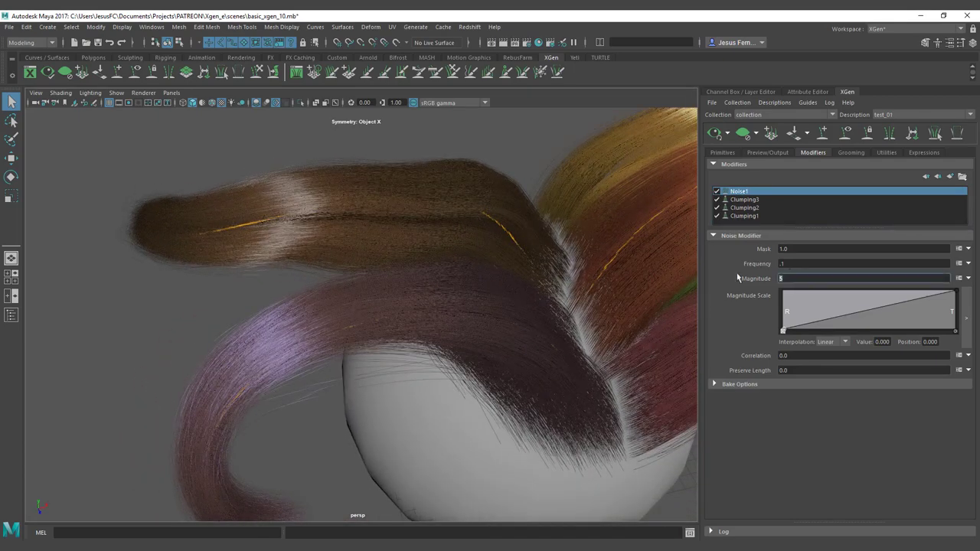
{"action": "type", "text": "10"}
{"action": "key", "text": "Return"}
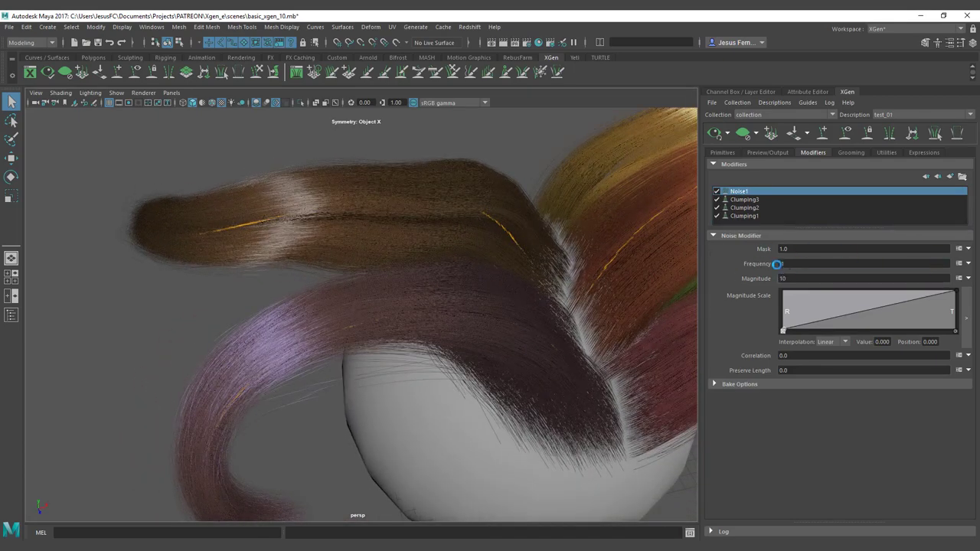
{"action": "left_click_drag", "start_coordinate": [407, 361], "coordinate": [417, 337], "text": "alt"}
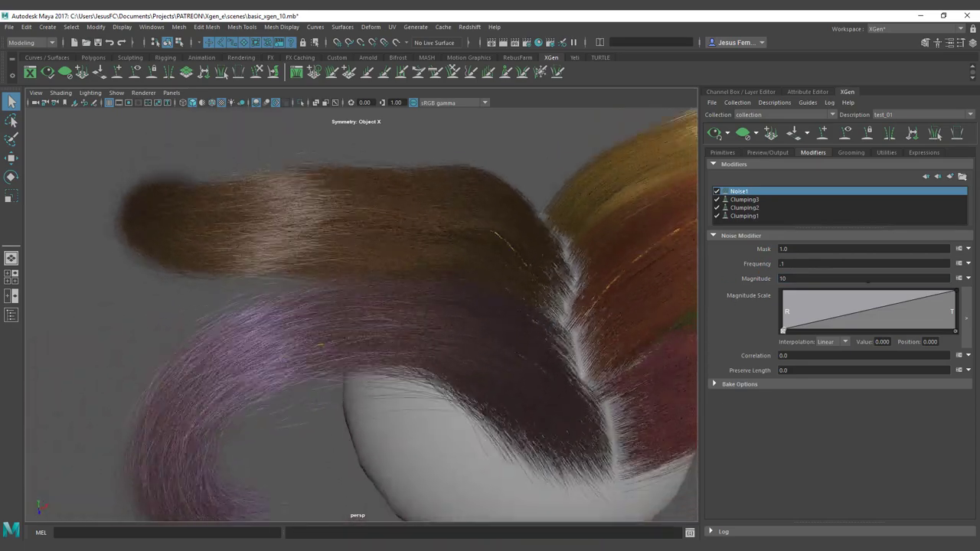
Try noise Frequency values of 0.5 and 0.2 and compare how wavy the strands get.
{"action": "double_click", "coordinate": [785, 264]}
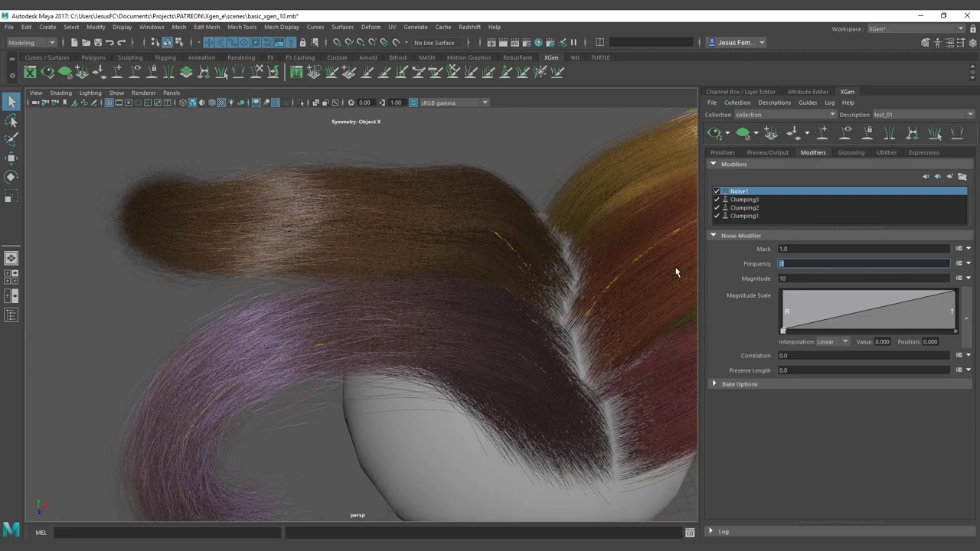
{"action": "type", "text": ".5"}
{"action": "key", "text": "Return"}
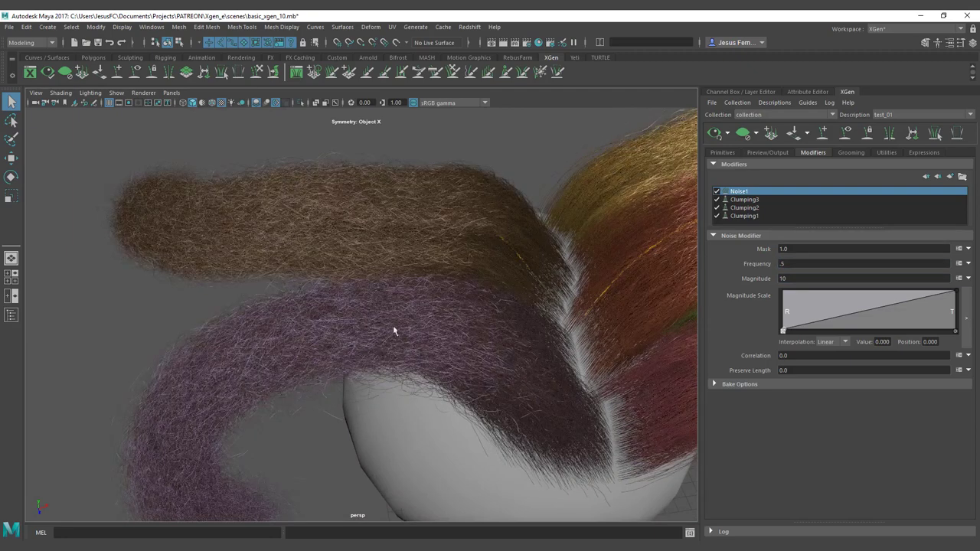
{"action": "double_click", "coordinate": [831, 263]}
{"action": "type", "text": ".2"}
{"action": "key", "text": "Return"}
{"action": "left_click_drag", "start_coordinate": [373, 349], "coordinate": [428, 330], "text": "alt"}
Set the noise Frequency to 0.15 and look over the strands.
{"action": "double_click", "coordinate": [804, 263]}
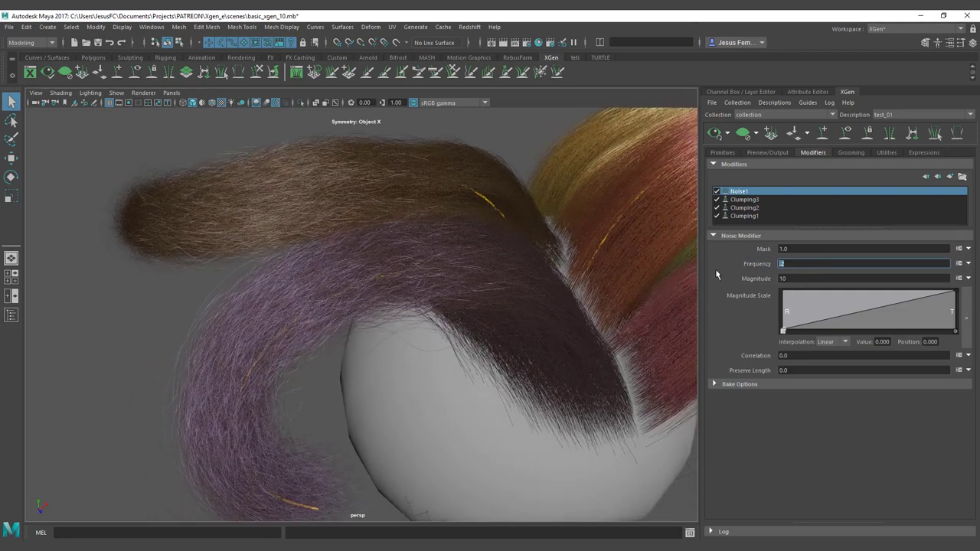
{"action": "type", "text": ".15"}
{"action": "key", "text": "Return"}
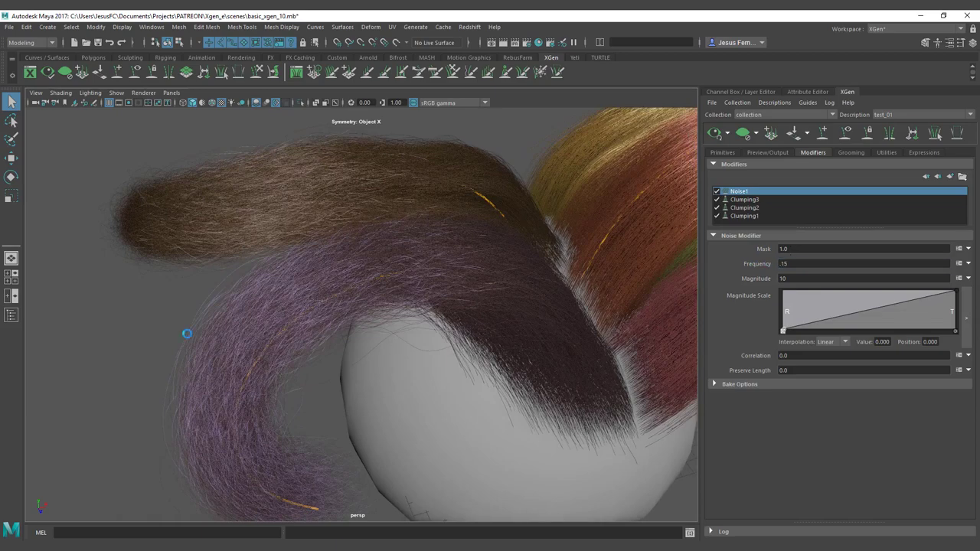
{"action": "left_click_drag", "start_coordinate": [385, 302], "coordinate": [370, 319], "text": "alt"}
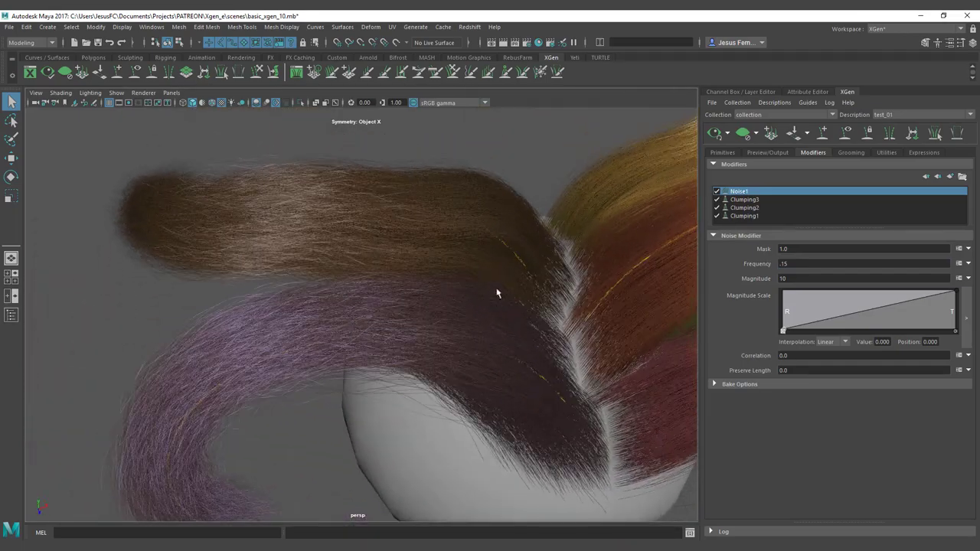
Set the noise Magnitude to 2 and view the softened strands from another angle.
{"action": "key", "text": "Tab"}
{"action": "type", "text": "2"}
{"action": "key", "text": "Return"}
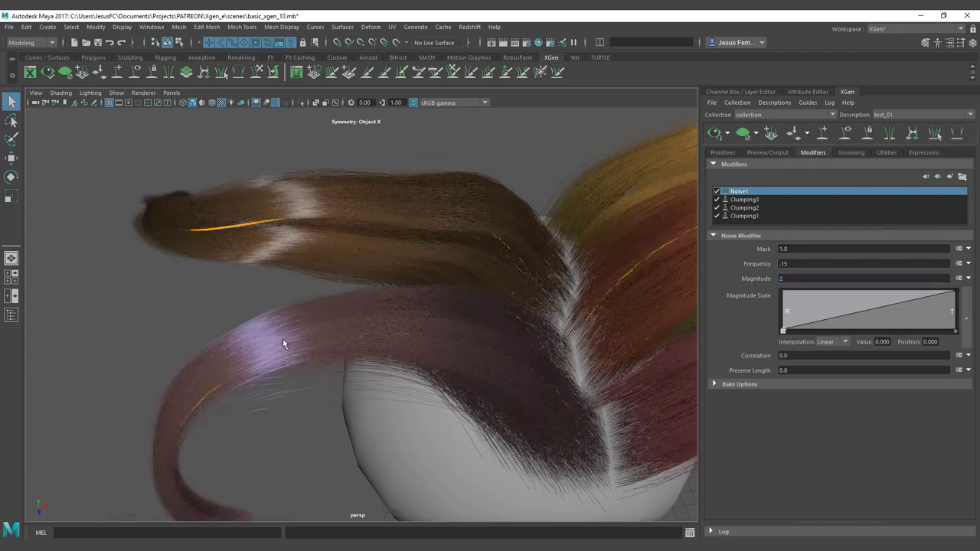
{"action": "left_click_drag", "start_coordinate": [307, 348], "coordinate": [470, 320], "text": "alt"}
Set the noise Magnitude to 4 and inspect the brown and purple strands from several angles.
{"action": "double_click", "coordinate": [825, 278]}
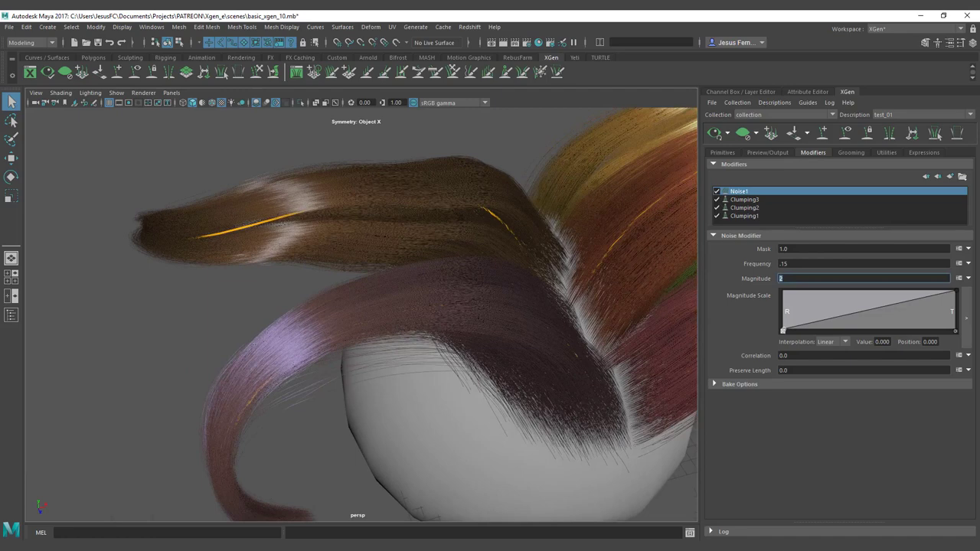
{"action": "type", "text": "4"}
{"action": "key", "text": "Return"}
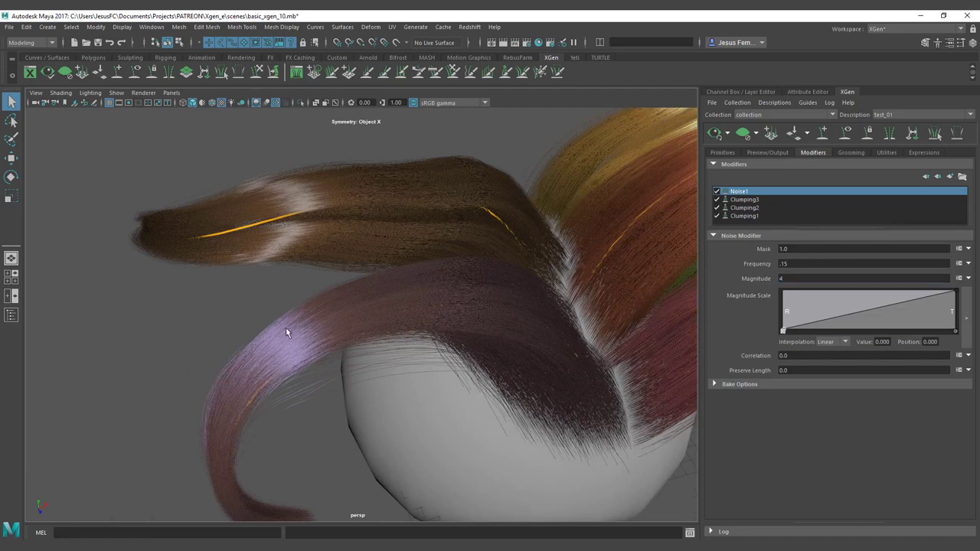
{"action": "left_click_drag", "start_coordinate": [270, 331], "coordinate": [291, 258], "text": "alt"}
{"action": "left_click_drag", "start_coordinate": [519, 294], "coordinate": [537, 303], "text": "alt"}
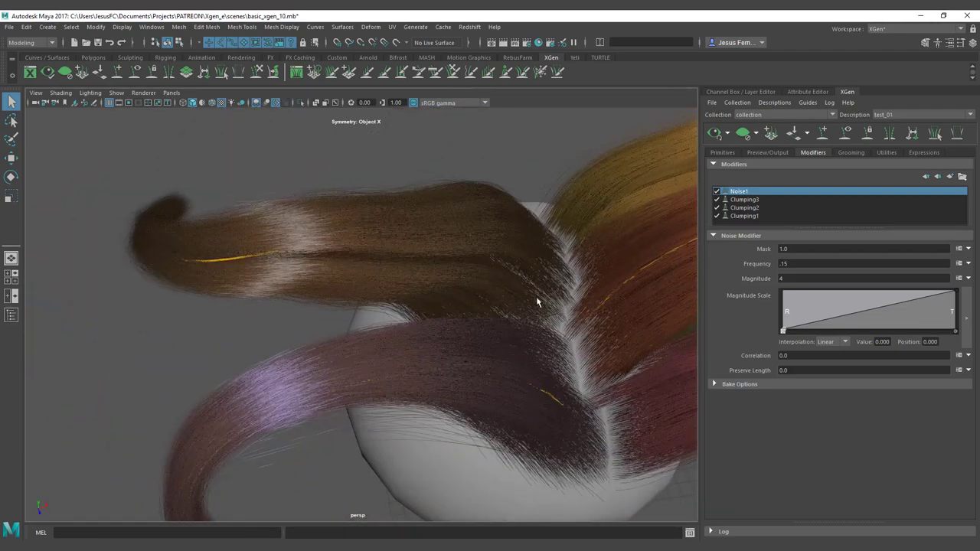
{"action": "left_click_drag", "start_coordinate": [283, 325], "coordinate": [349, 302], "text": "alt"}
{"action": "right_click_drag", "start_coordinate": [349, 302], "coordinate": [423, 246], "text": "alt"}
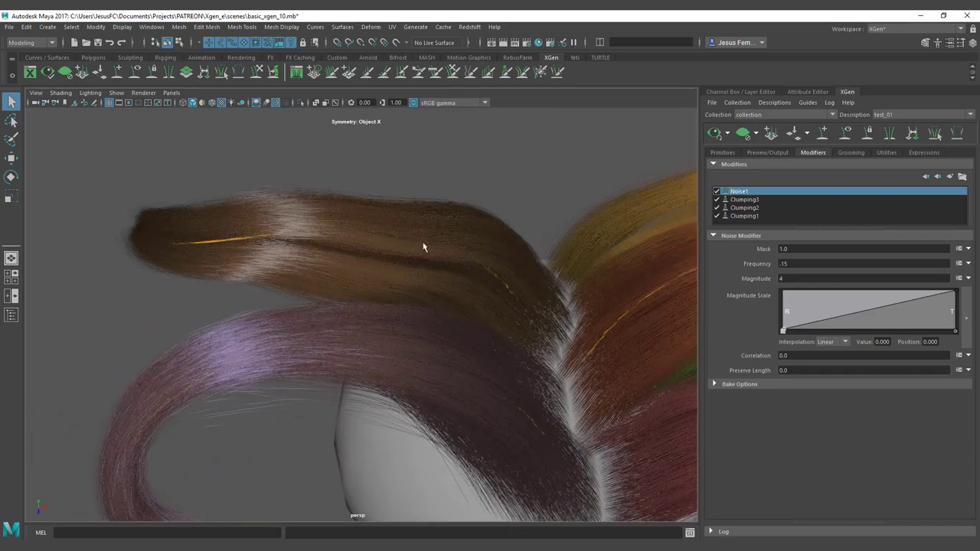
{"action": "left_click_drag", "start_coordinate": [387, 256], "coordinate": [408, 284], "text": "alt"}
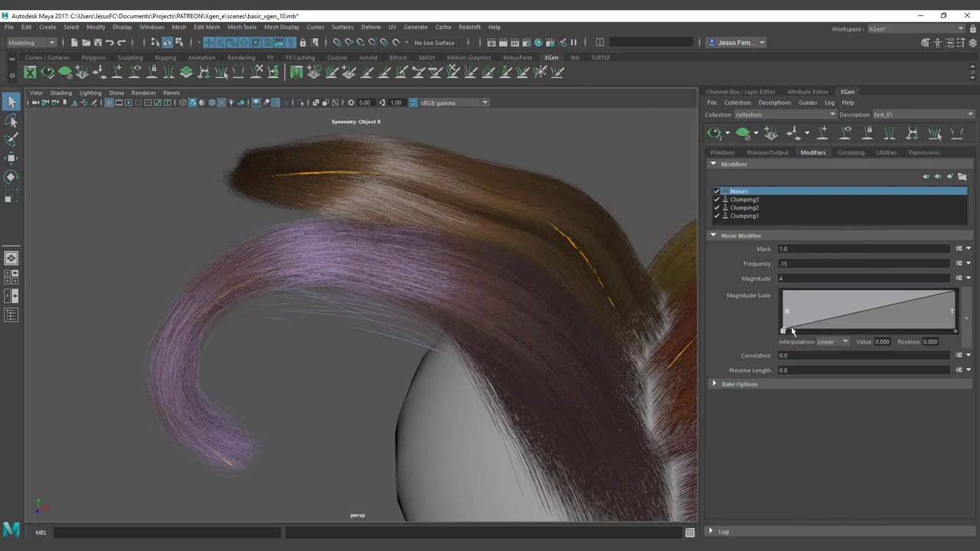
Lower the tip of the Magnitude Scale ramp to 0 and add a point with value 1.0 at position 0.405.
{"action": "left_click", "coordinate": [953, 294]}
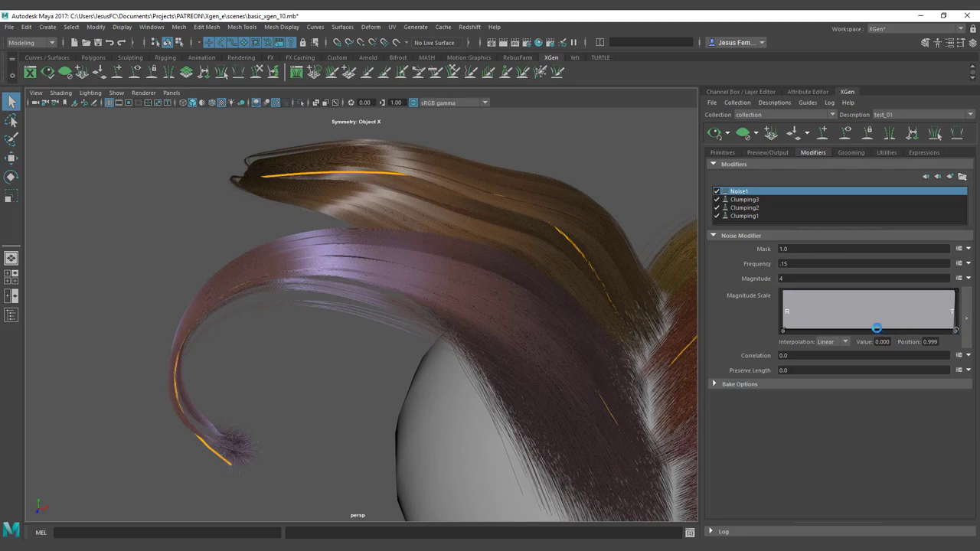
{"action": "left_click", "coordinate": [842, 330]}
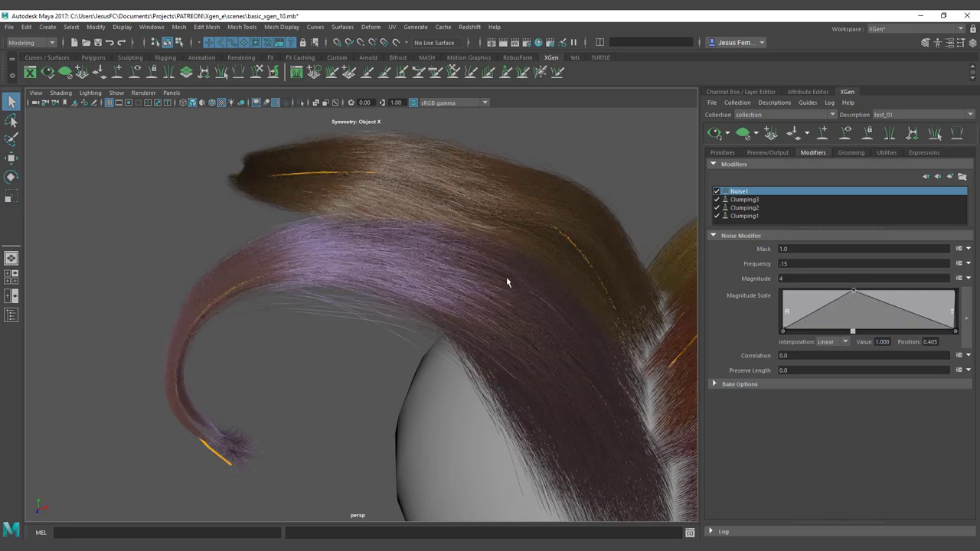
{"action": "left_click_drag", "start_coordinate": [503, 291], "coordinate": [386, 405], "text": "alt"}
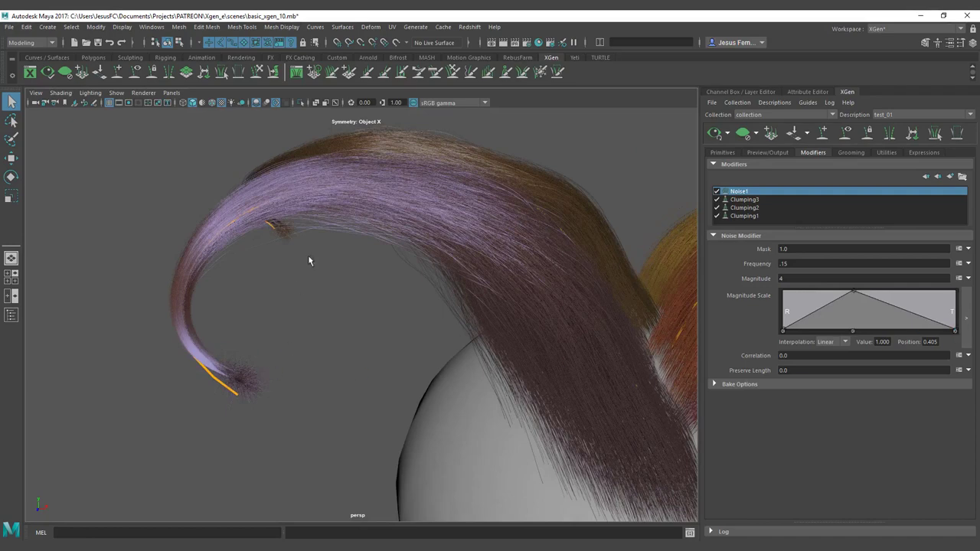
{"action": "left_click_drag", "start_coordinate": [400, 283], "coordinate": [451, 378], "text": "alt"}
Raise the root end of the Magnitude Scale ramp to 1.0 and open the ramp in its enlarged editor.
{"action": "left_click", "coordinate": [785, 330]}
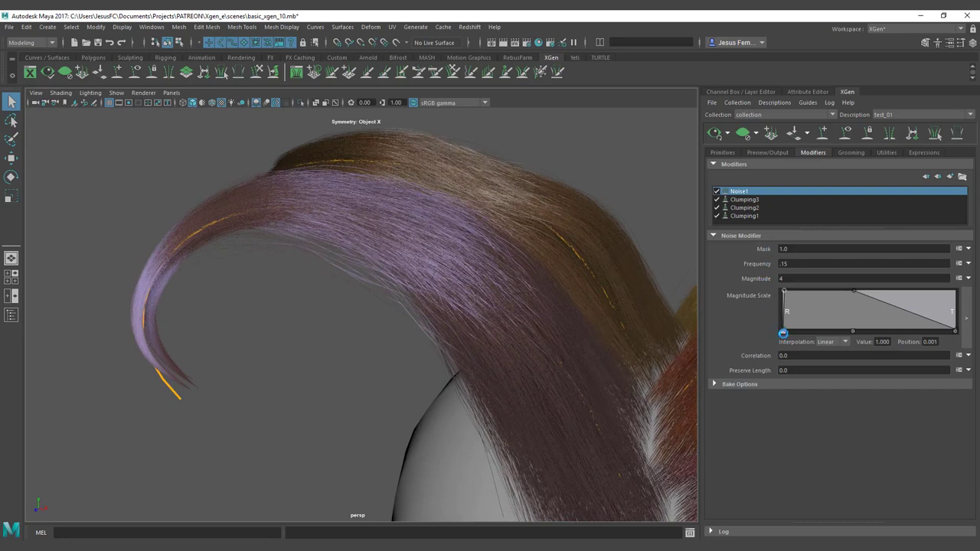
{"action": "left_click", "coordinate": [782, 333]}
{"action": "left_click", "coordinate": [965, 315]}
{"action": "left_click", "coordinate": [343, 313]}
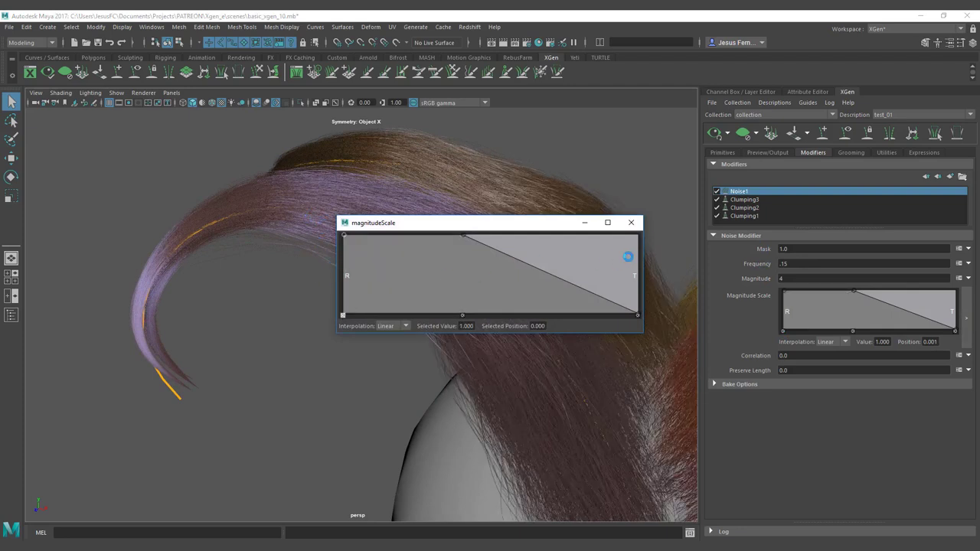
{"action": "left_click_drag", "start_coordinate": [566, 341], "coordinate": [506, 411], "text": "alt"}
{"action": "left_click_drag", "start_coordinate": [241, 235], "coordinate": [302, 340], "text": "alt"}
Set the root and middle points of the Magnitude Scale ramp to Spline interpolation and close the enlarged editor.
{"action": "left_click", "coordinate": [394, 326]}
{"action": "left_click", "coordinate": [396, 356]}
{"action": "left_click", "coordinate": [464, 236]}
{"action": "left_click", "coordinate": [393, 326]}
{"action": "left_click", "coordinate": [396, 356]}
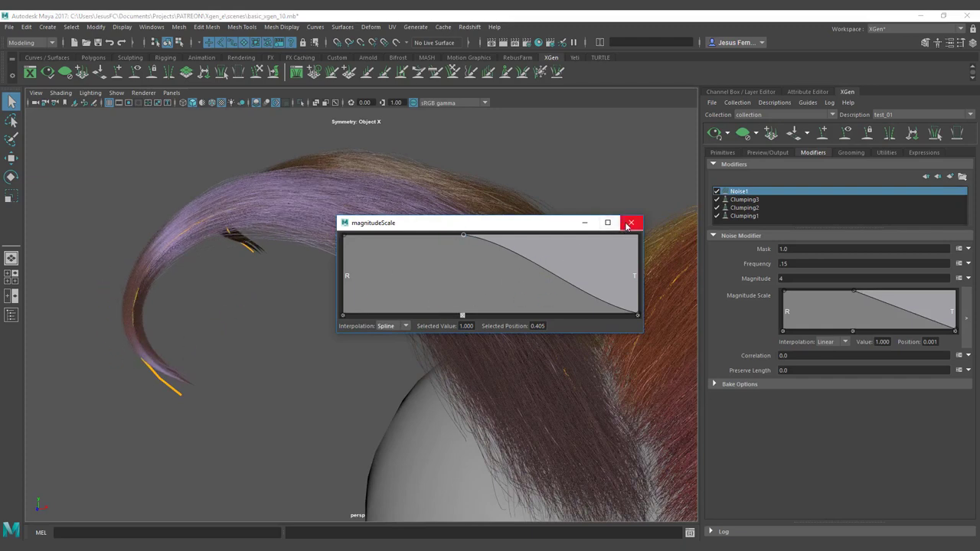
{"action": "left_click", "coordinate": [630, 221]}
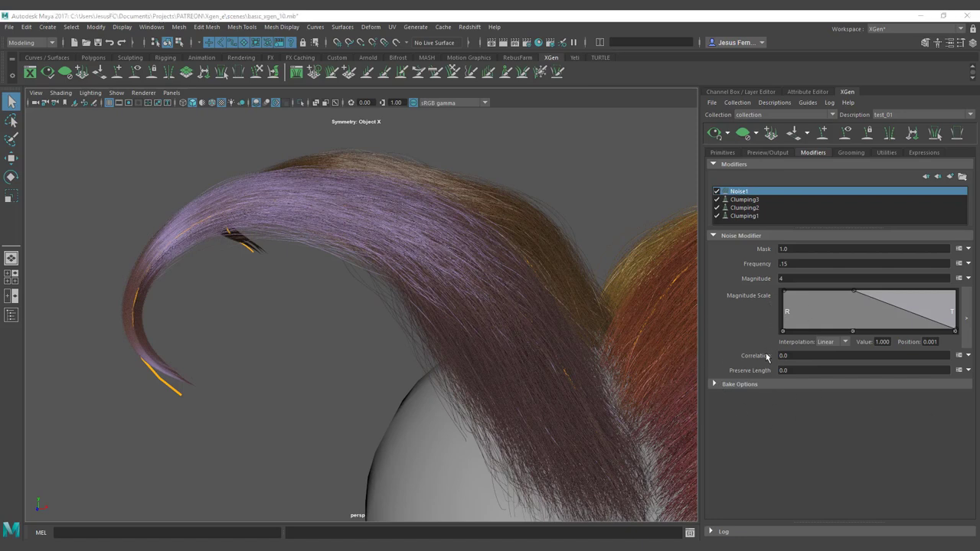
Set the noise Correlation to 1 and inspect its effect on the strands.
{"action": "mouse_move", "coordinate": [540, 286]}
{"action": "left_mouse_down", "text": "alt"}
{"action": "mouse_move", "coordinate": [529, 286]}
{"action": "mouse_move", "coordinate": [534, 298]}
{"action": "left_mouse_up", "text": "alt"}
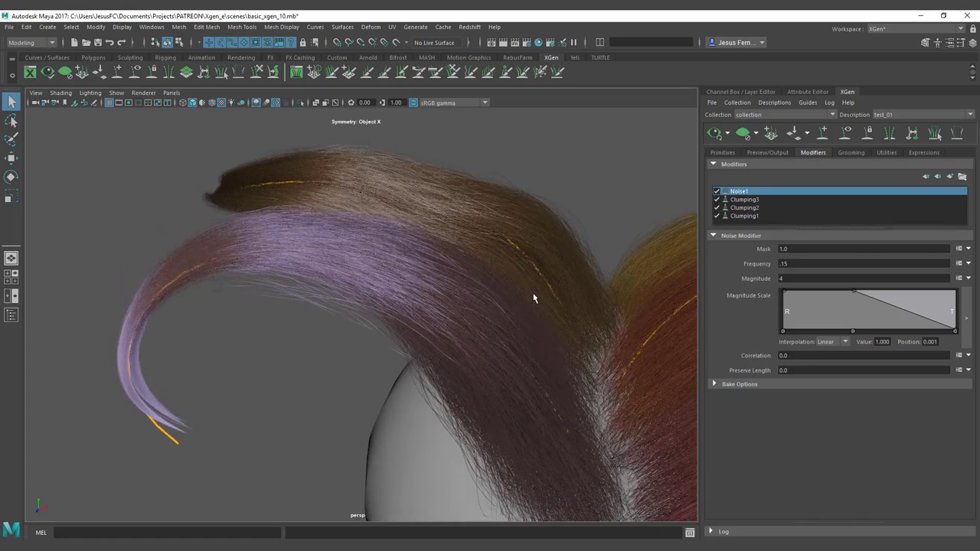
{"action": "left_click_drag", "start_coordinate": [276, 328], "coordinate": [442, 351], "text": "alt"}
{"action": "left_click", "coordinate": [799, 355]}
{"action": "type", "text": "1"}
{"action": "key", "text": "Return"}
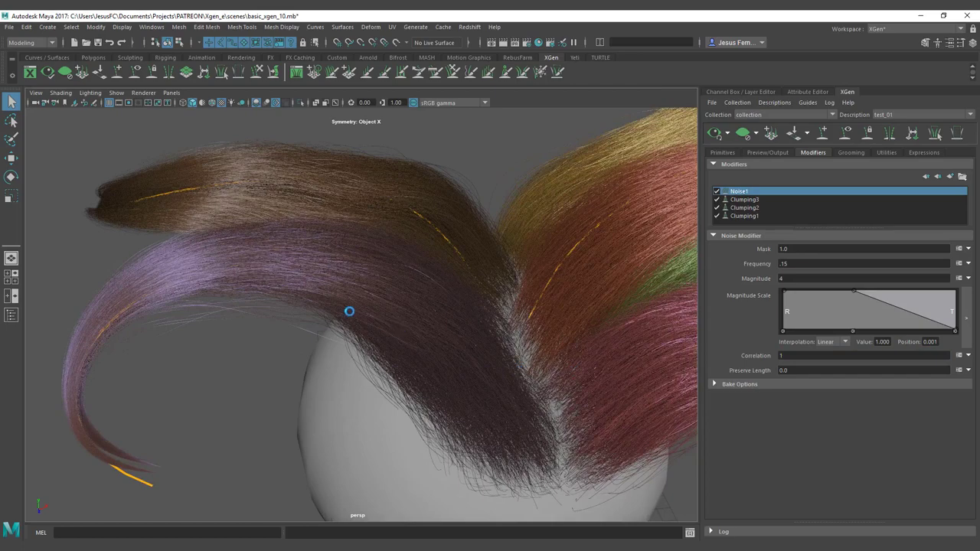
{"action": "left_click_drag", "start_coordinate": [292, 280], "coordinate": [406, 523], "text": "alt"}
{"action": "left_click_drag", "start_coordinate": [438, 480], "coordinate": [516, 393], "text": "alt"}
Set the noise Correlation back to 0.
{"action": "left_click", "coordinate": [816, 356]}
{"action": "type", "text": "0"}
{"action": "key", "text": "Return"}
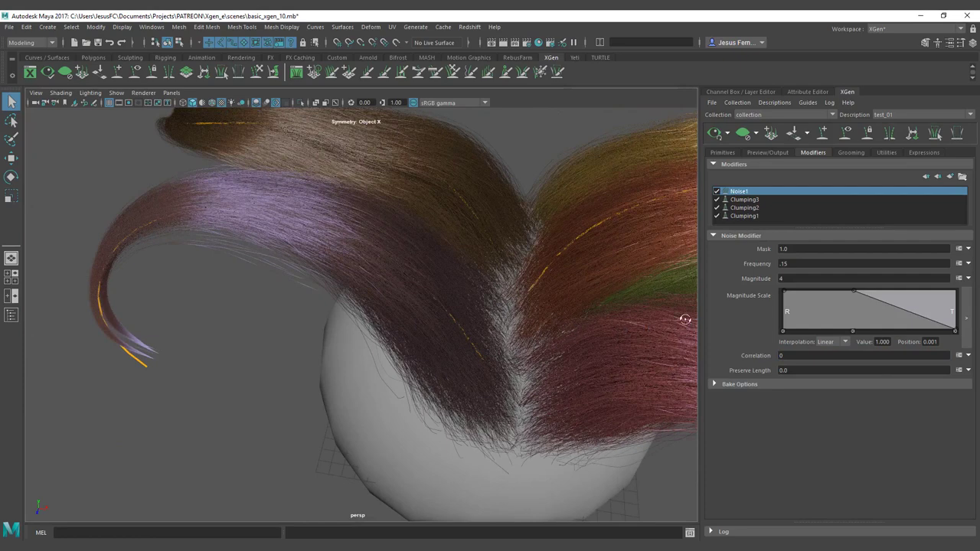
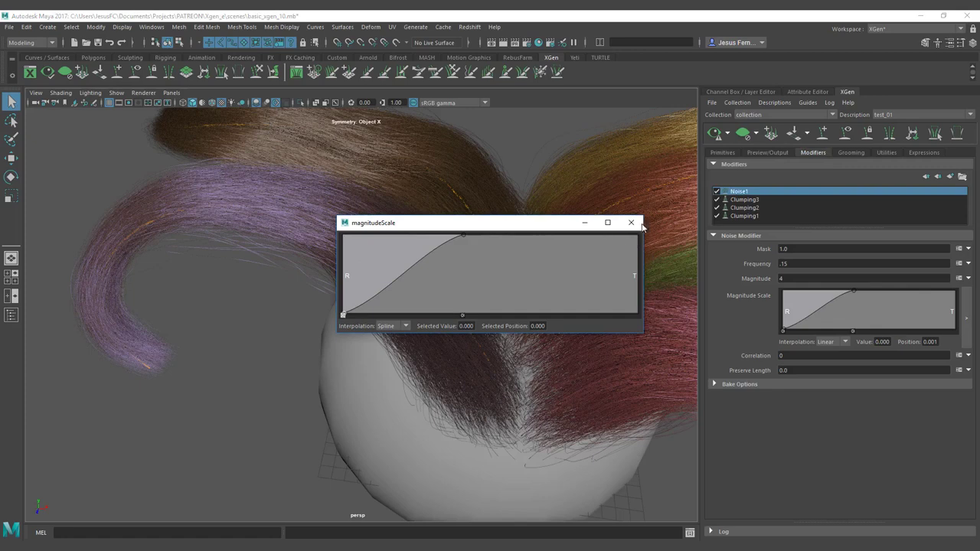
Close the enlarged ramp editor, set the noise Magnitude to 100 and update the XGen preview.
{"action": "left_click", "coordinate": [631, 222]}
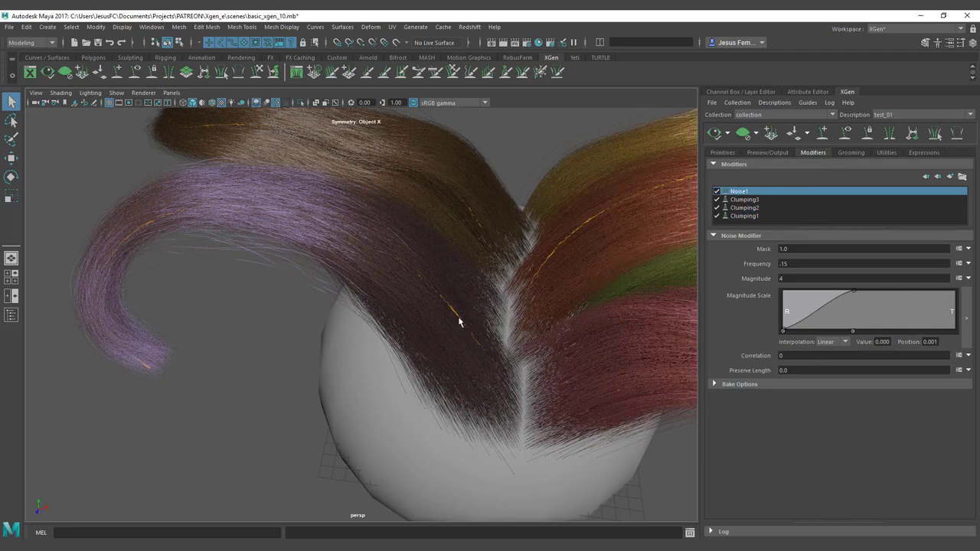
{"action": "double_click", "coordinate": [788, 278]}
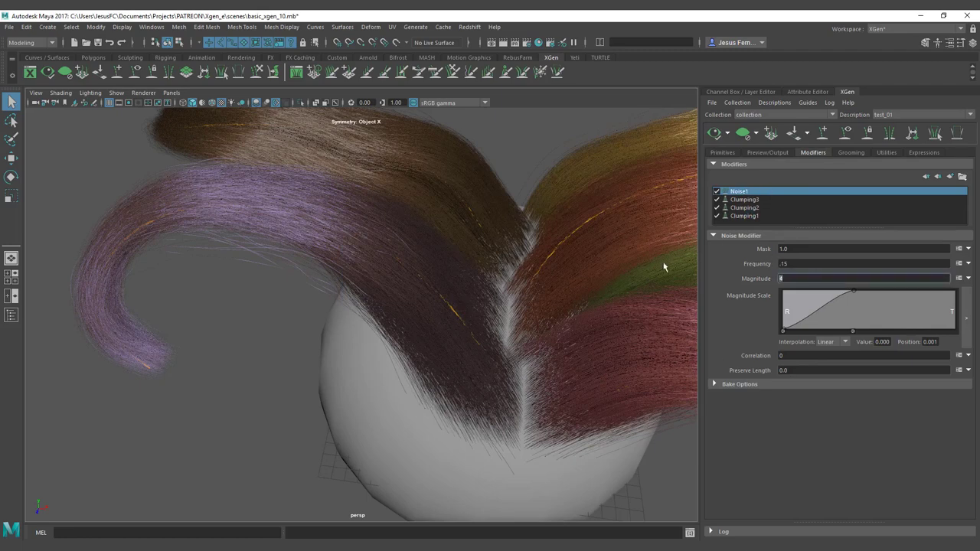
{"action": "type", "text": "100"}
{"action": "key", "text": "Return"}
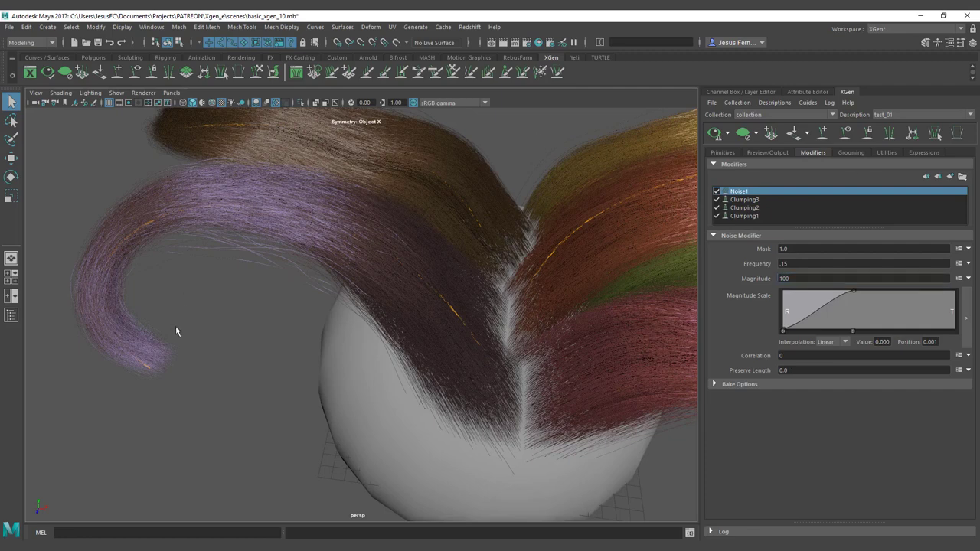
{"action": "left_click", "coordinate": [727, 134]}
{"action": "left_click", "coordinate": [729, 150]}
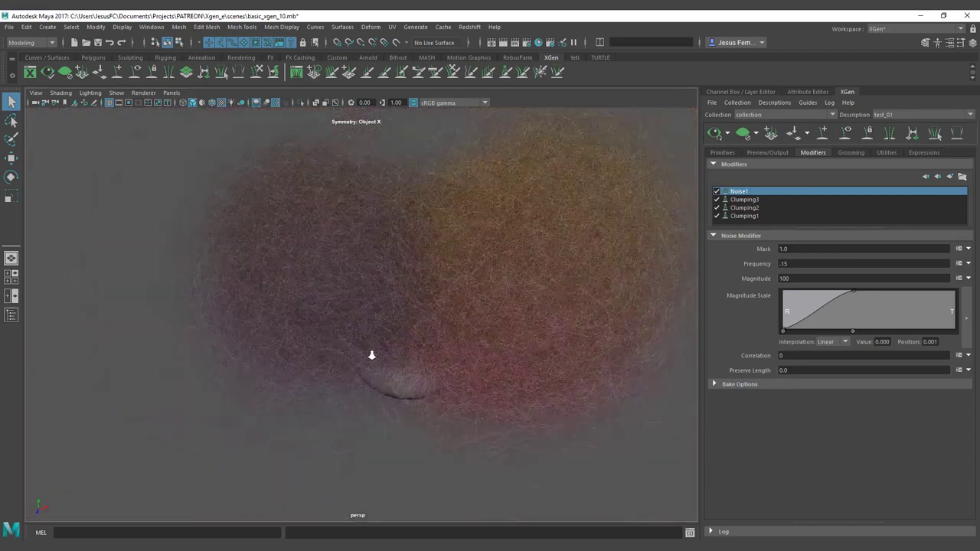
Set the noise Preserve Length to 100 and inspect its effect on the strands around the sphere.
{"action": "left_click_drag", "start_coordinate": [802, 370], "coordinate": [719, 363]}
{"action": "type", "text": "3"}
{"action": "key", "text": "Return"}
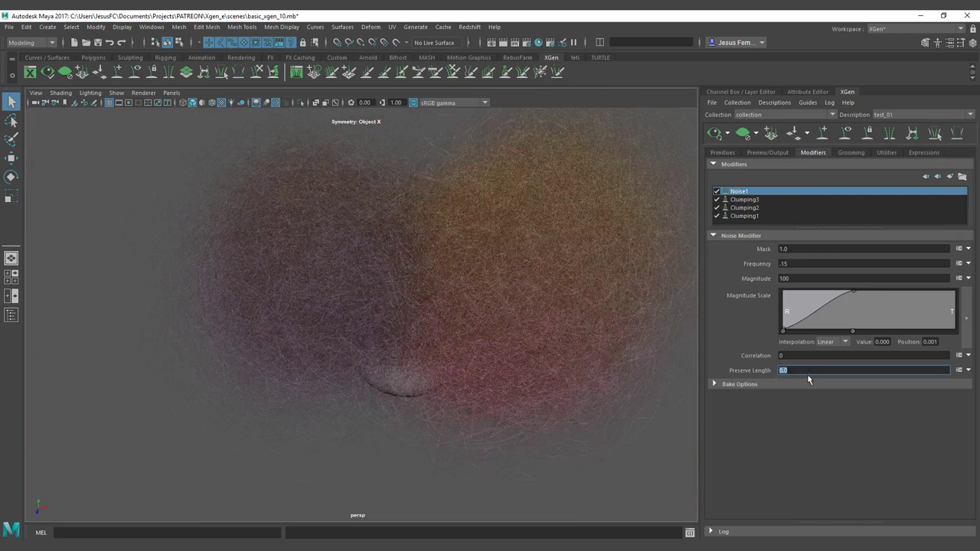
{"action": "key", "text": "Return"}
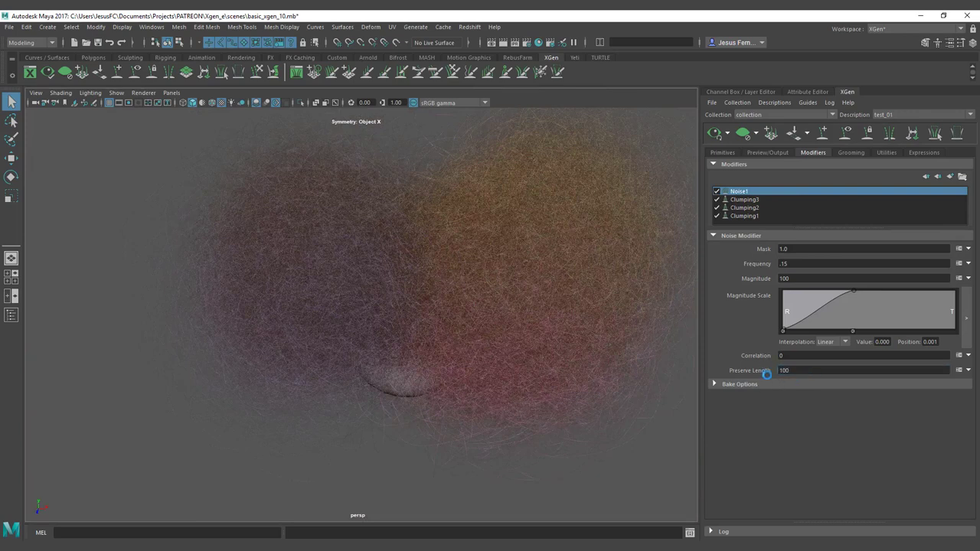
{"action": "left_click_drag", "start_coordinate": [313, 296], "coordinate": [531, 328], "text": "alt"}
{"action": "scroll", "coordinate": [518, 313], "scroll_direction": "up", "scroll_amount": 5}
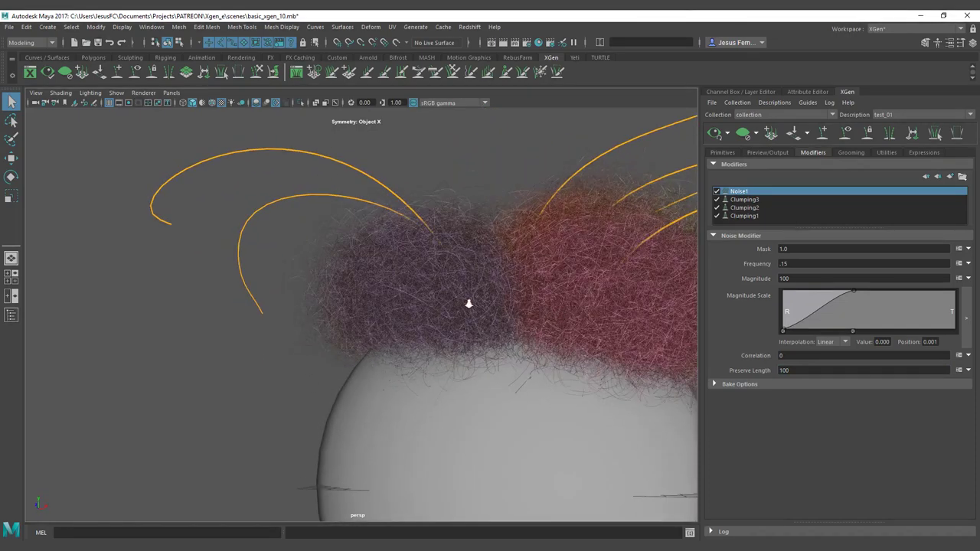
{"action": "scroll", "coordinate": [490, 306], "scroll_direction": "down", "scroll_amount": 5}
{"action": "left_click_drag", "start_coordinate": [442, 304], "coordinate": [448, 316], "text": "alt"}
Set the noise Magnitude to 20 and inspect the resulting hair shape from another angle.
{"action": "double_click", "coordinate": [804, 278]}
{"action": "type", "text": "20"}
{"action": "key", "text": "Return"}
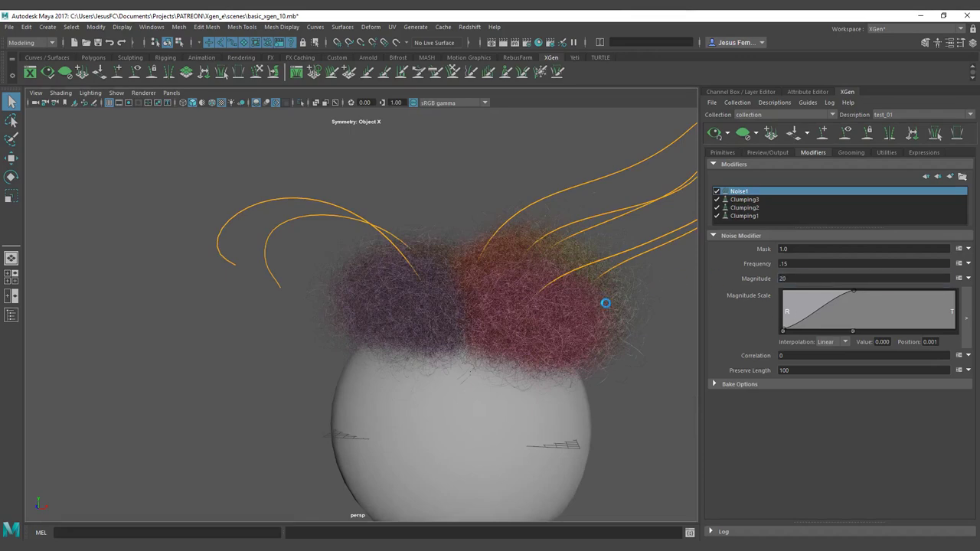
{"action": "left_click_drag", "start_coordinate": [608, 302], "coordinate": [462, 240], "text": "alt"}
{"action": "left_click_drag", "start_coordinate": [393, 284], "coordinate": [447, 295], "text": "alt"}
Set the noise Preserve Length to 50, then review the Noise modifier's bake options and collapse them again.
{"action": "left_click_drag", "start_coordinate": [789, 370], "coordinate": [731, 371]}
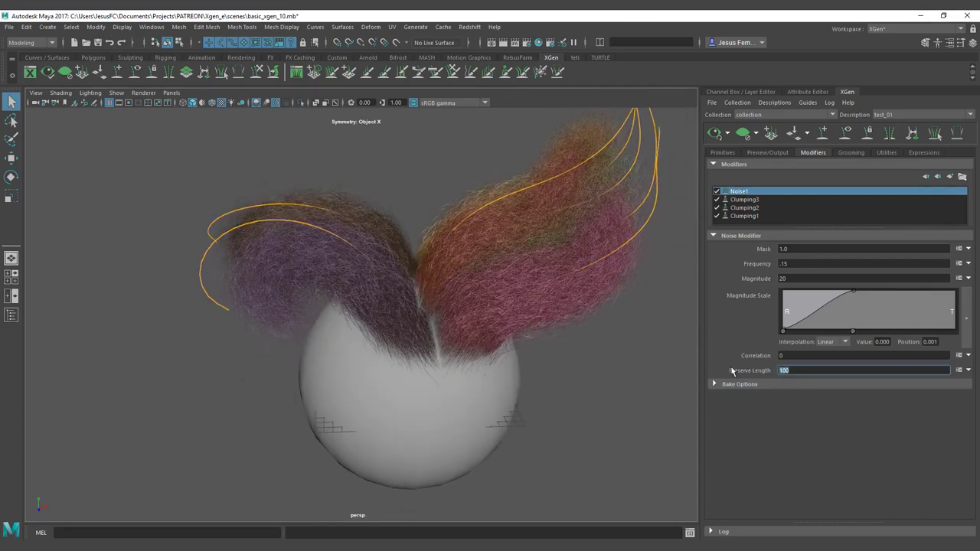
{"action": "type", "text": "50"}
{"action": "key", "text": "Return"}
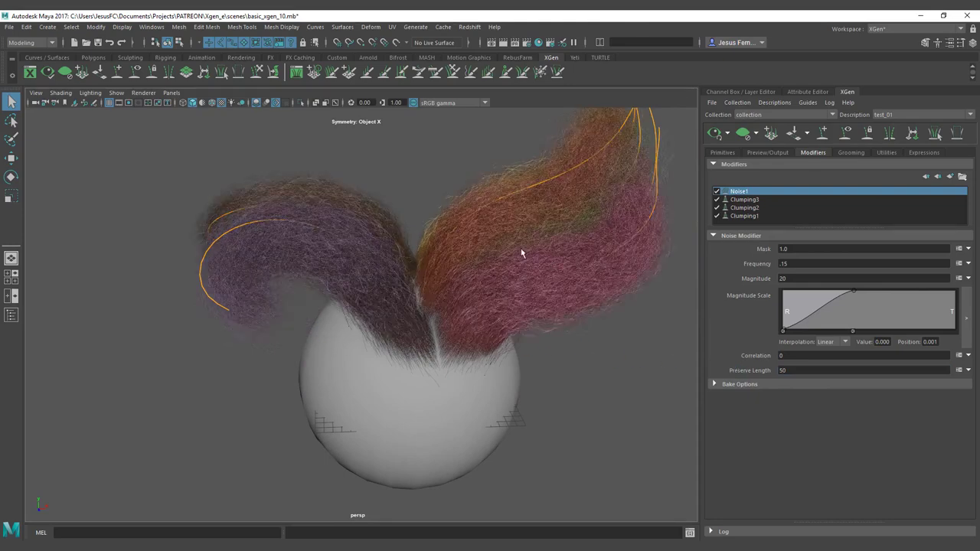
{"action": "middle_click_drag", "start_coordinate": [539, 261], "coordinate": [494, 281], "text": "alt"}
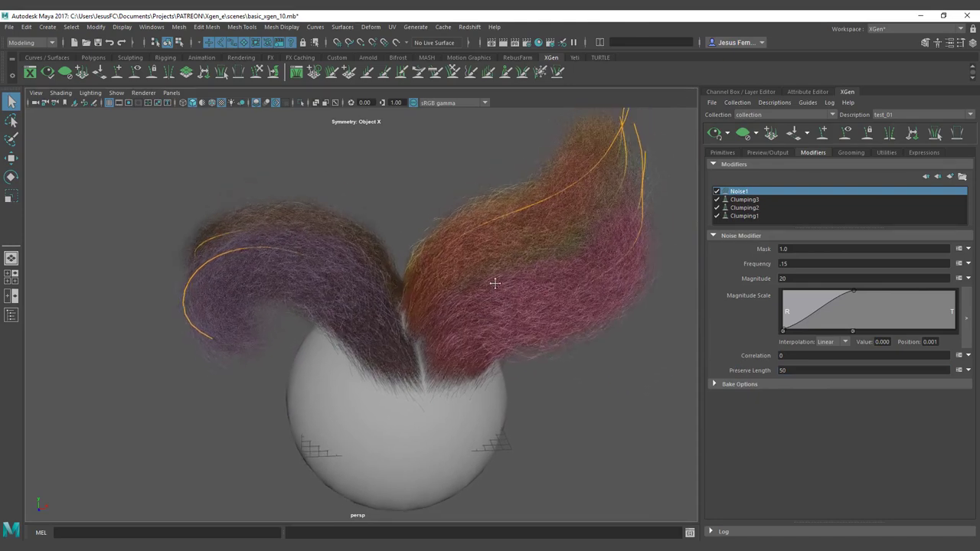
{"action": "left_click", "coordinate": [739, 385]}
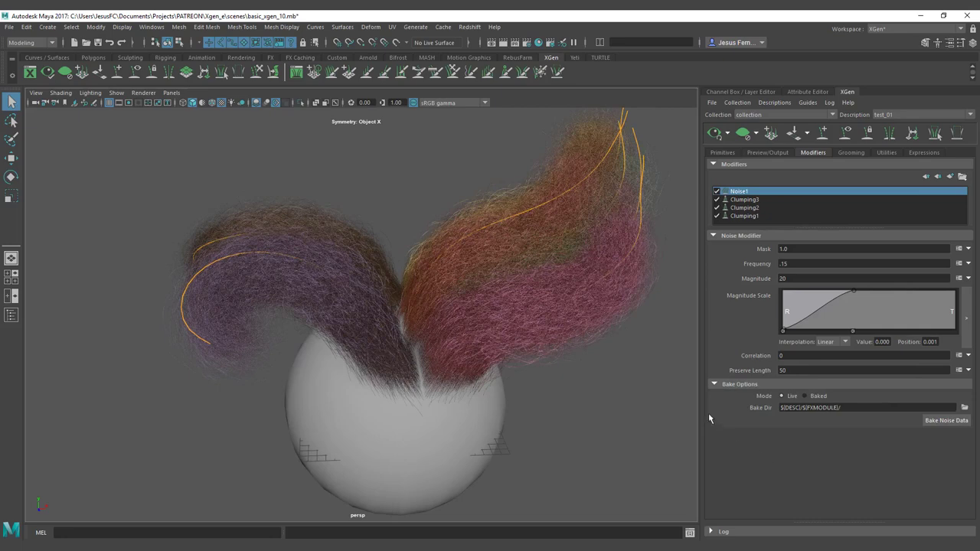
{"action": "left_click", "coordinate": [715, 384]}
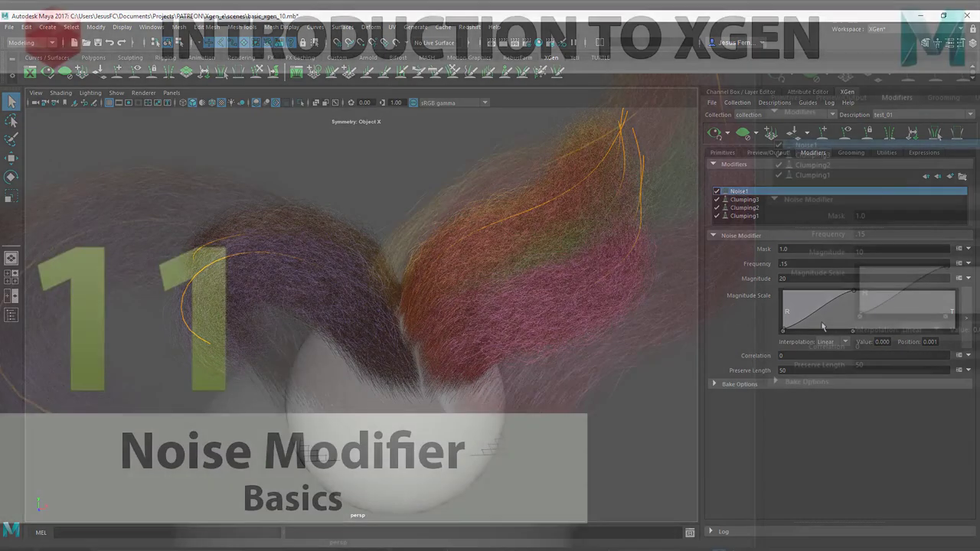